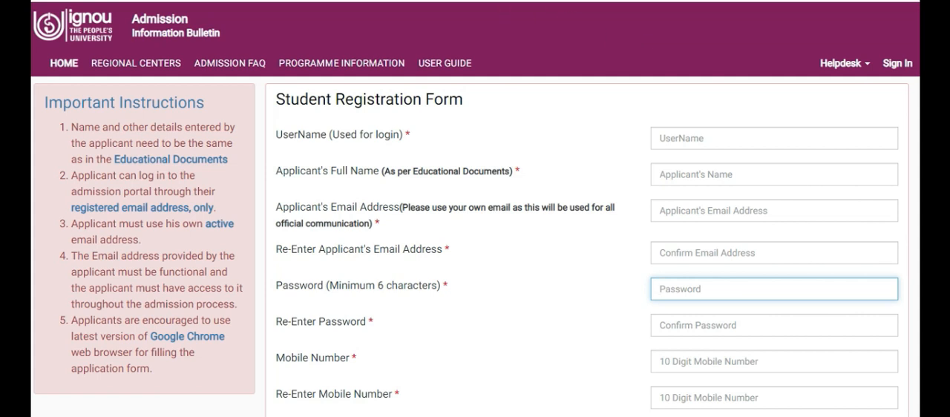
Check the student registration form's entries, register the account, and decline to save its password in the browser
{"action": "scroll", "coordinate": [475, 245], "scroll_direction": "down", "scroll_amount": 3}
{"action": "scroll", "coordinate": [475, 245], "scroll_direction": "up", "scroll_amount": 3}
{"action": "scroll", "coordinate": [897, 213], "scroll_direction": "down", "scroll_amount": 3}
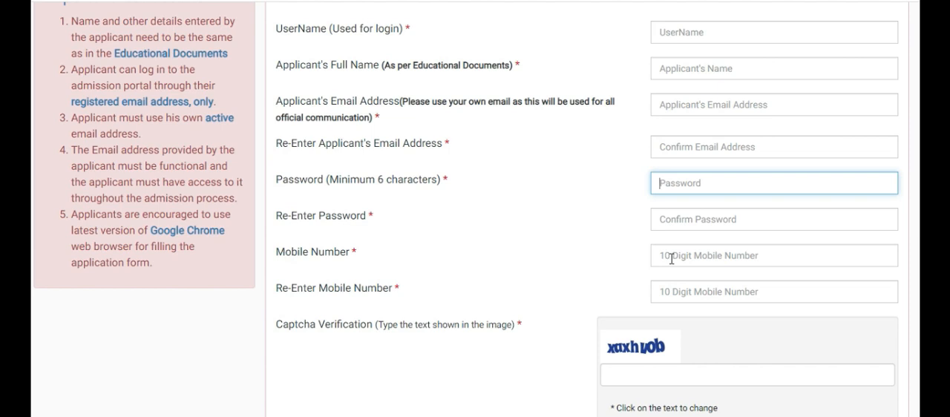
{"action": "scroll", "coordinate": [605, 323], "scroll_direction": "down", "scroll_amount": 2}
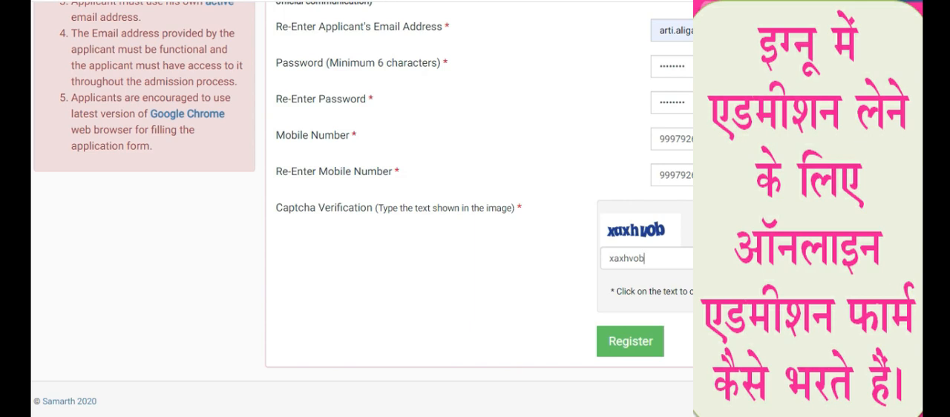
{"action": "scroll", "coordinate": [361, 209], "scroll_direction": "up", "scroll_amount": 5}
{"action": "scroll", "coordinate": [362, 209], "scroll_direction": "down", "scroll_amount": 3}
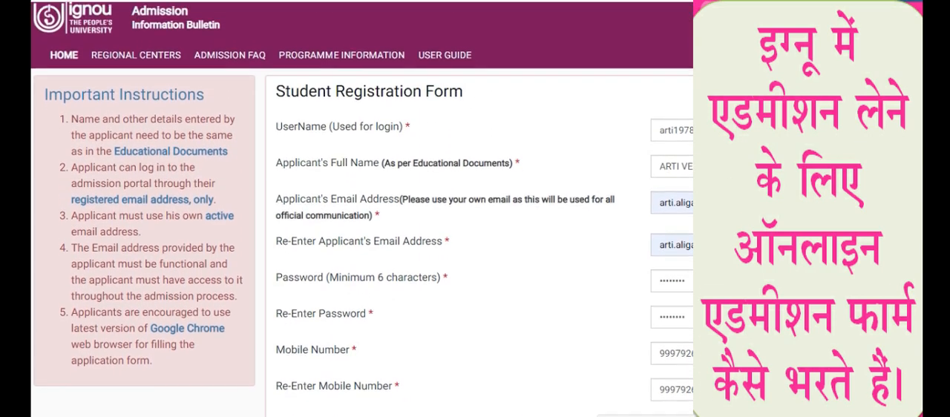
{"action": "scroll", "coordinate": [361, 209], "scroll_direction": "down", "scroll_amount": 1}
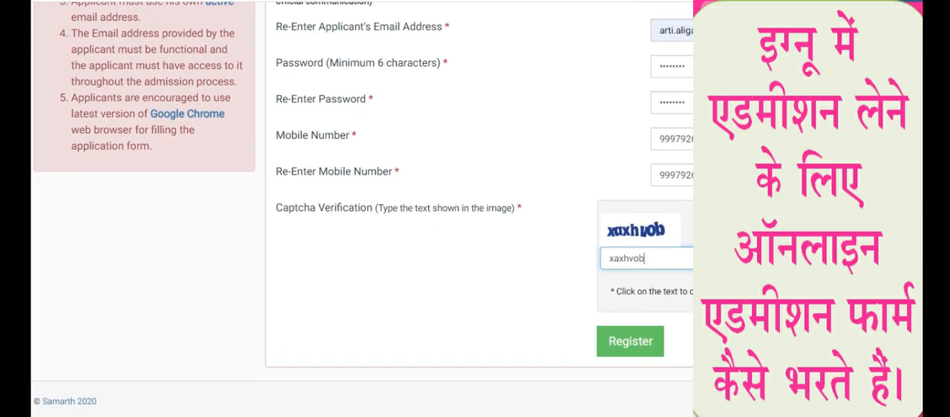
{"action": "left_click", "coordinate": [625, 344]}
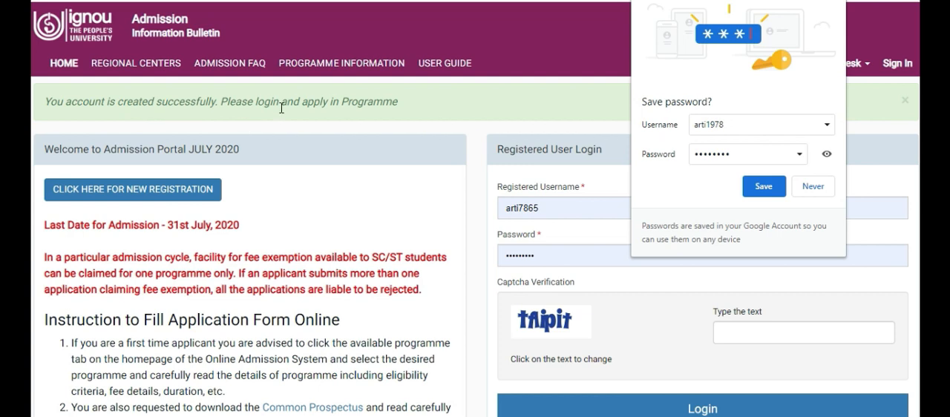
{"action": "left_click", "coordinate": [812, 186]}
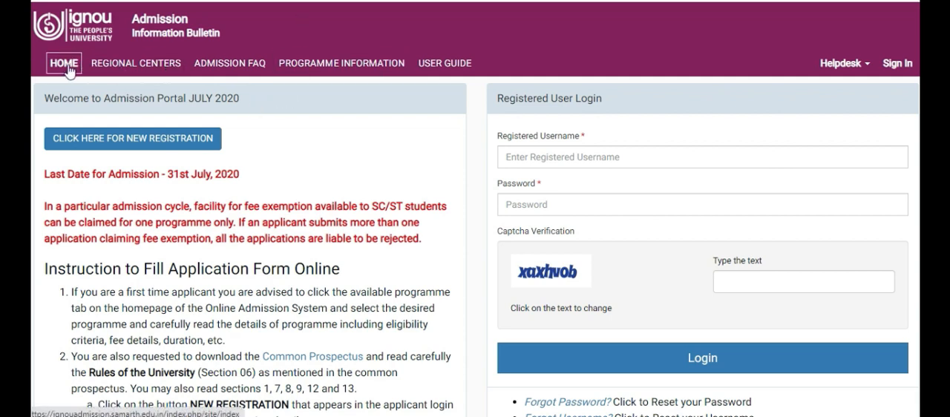
Search the programme information for BAG and open the Bachelor of Arts programme
{"action": "left_click", "coordinate": [302, 65]}
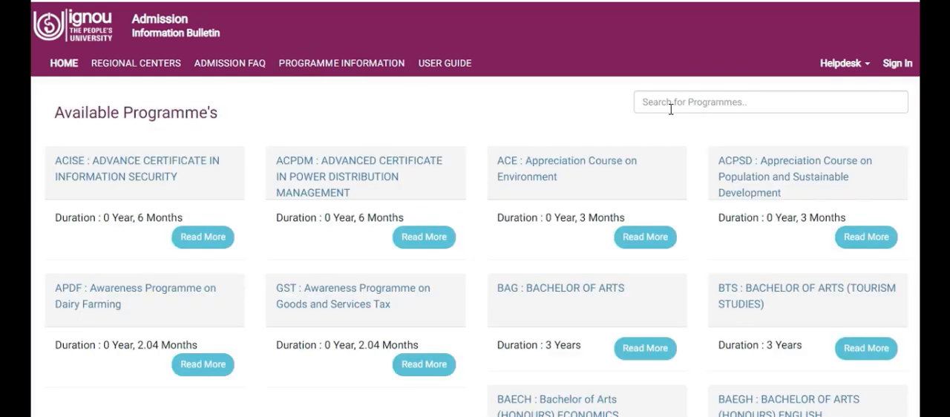
{"action": "left_click", "coordinate": [662, 99]}
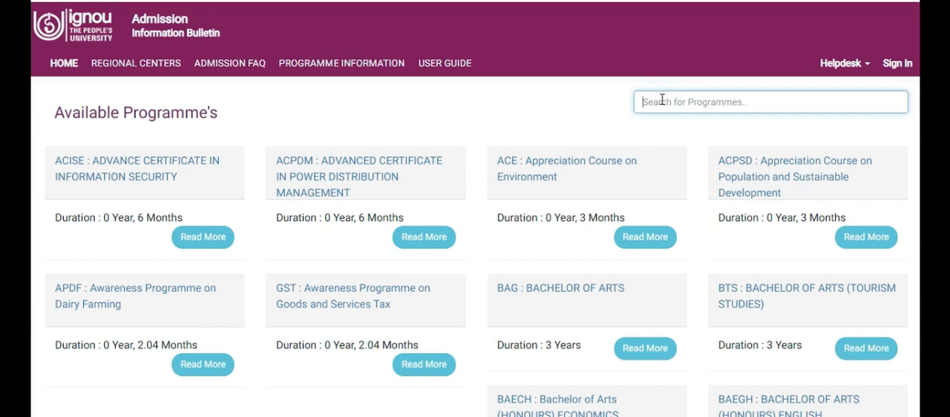
{"action": "type", "text": "BAG"}
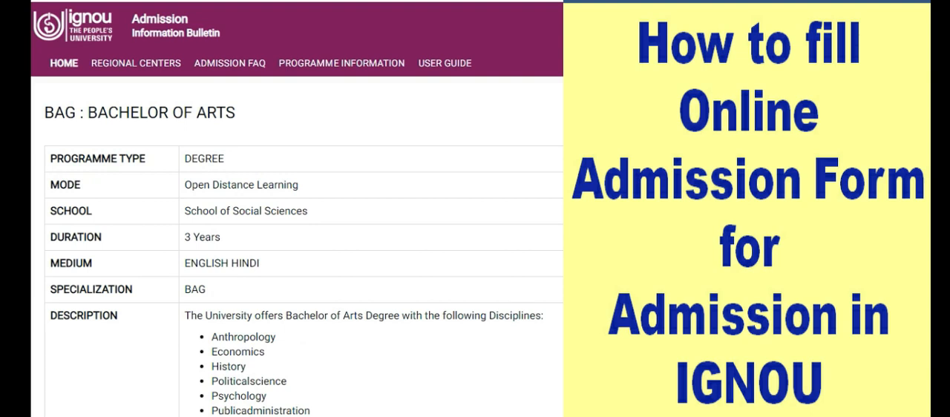
Read the Bachelor of Arts details, including disciplines, eligibility, fee structure, semester courses and the list of study centres
{"action": "scroll", "coordinate": [296, 223], "scroll_direction": "down", "scroll_amount": 3}
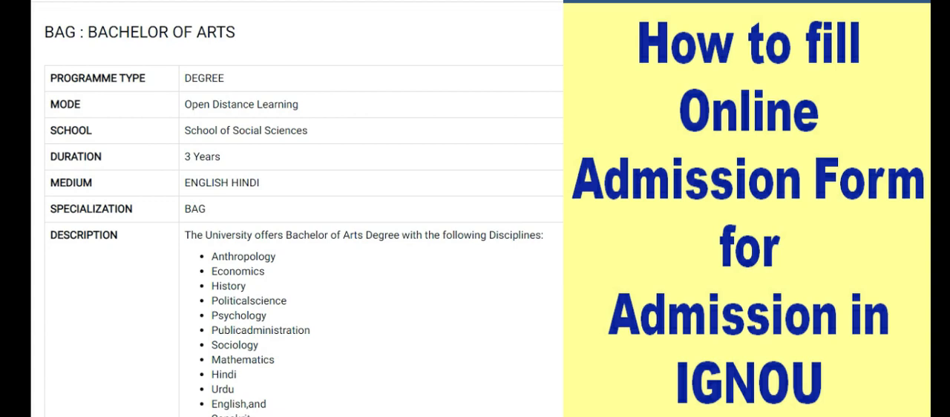
{"action": "scroll", "coordinate": [297, 223], "scroll_direction": "down", "scroll_amount": 3}
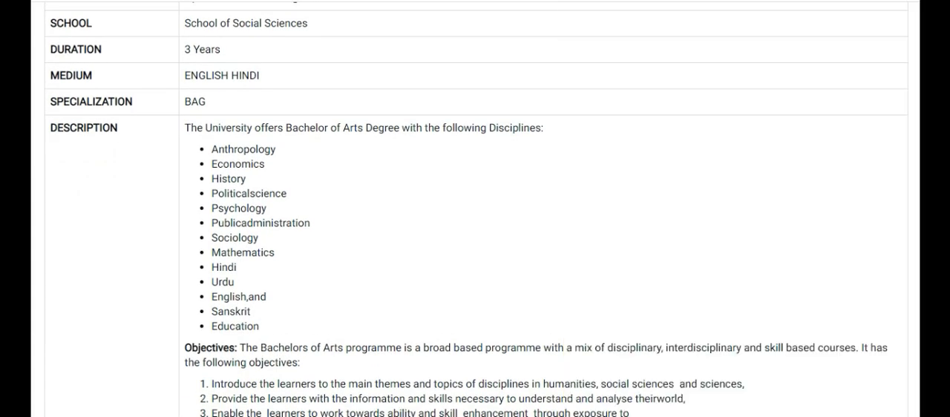
{"action": "scroll", "coordinate": [475, 223], "scroll_direction": "down", "scroll_amount": 5}
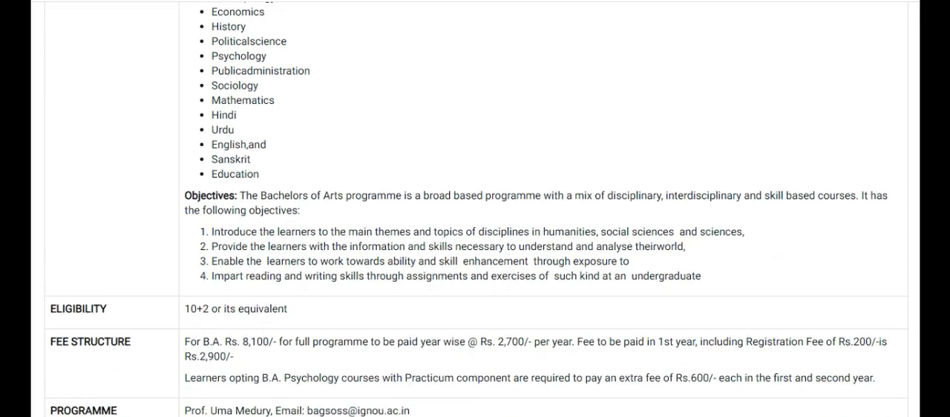
{"action": "scroll", "coordinate": [474, 222], "scroll_direction": "down", "scroll_amount": 3}
{"action": "scroll", "coordinate": [475, 223], "scroll_direction": "down", "scroll_amount": 3}
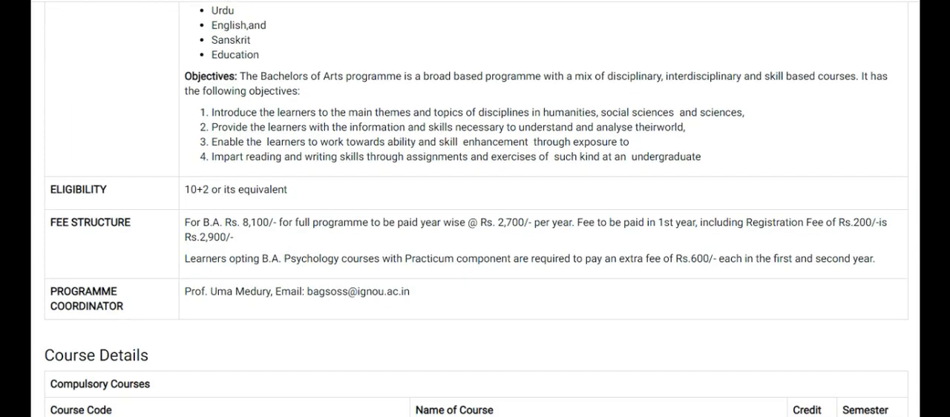
{"action": "scroll", "coordinate": [474, 223], "scroll_direction": "down", "scroll_amount": 10}
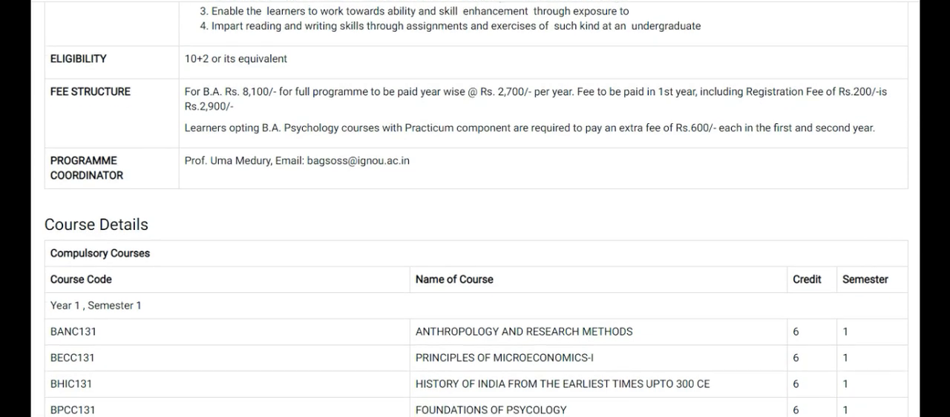
{"action": "scroll", "coordinate": [475, 222], "scroll_direction": "down", "scroll_amount": 14}
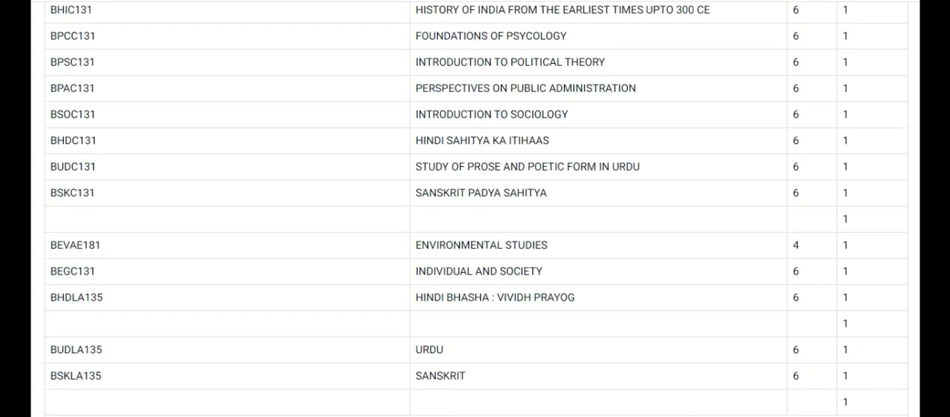
{"action": "scroll", "coordinate": [475, 222], "scroll_direction": "down", "scroll_amount": 20}
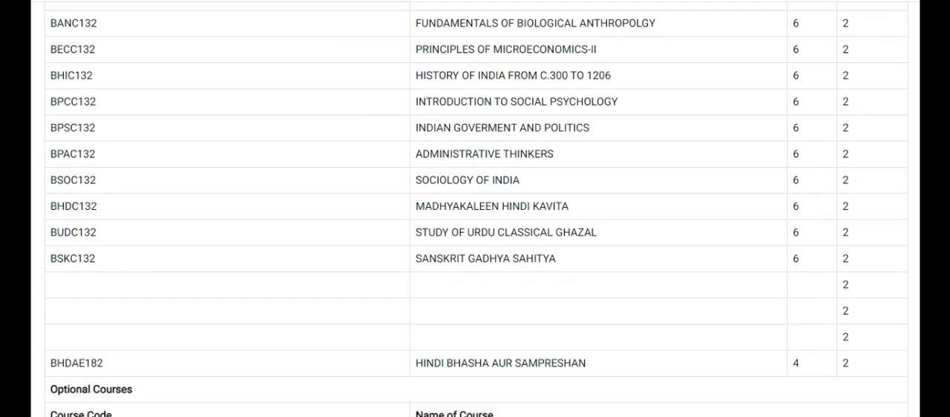
{"action": "scroll", "coordinate": [475, 223], "scroll_direction": "down", "scroll_amount": 17}
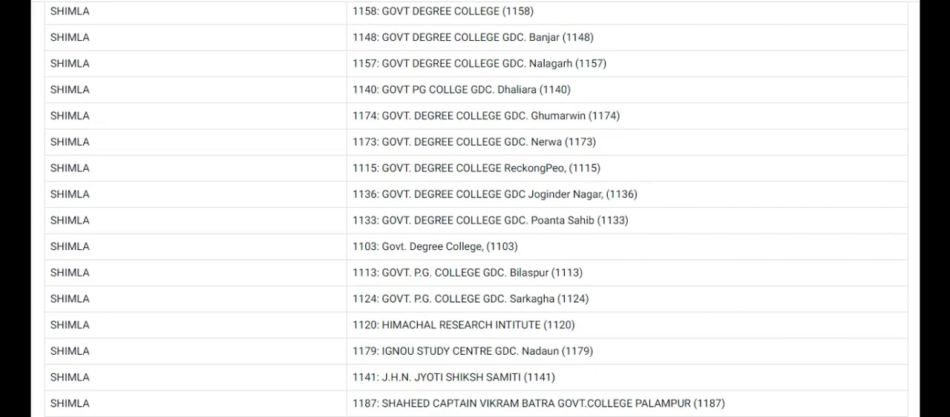
{"action": "scroll", "coordinate": [475, 223], "scroll_direction": "down", "scroll_amount": 20}
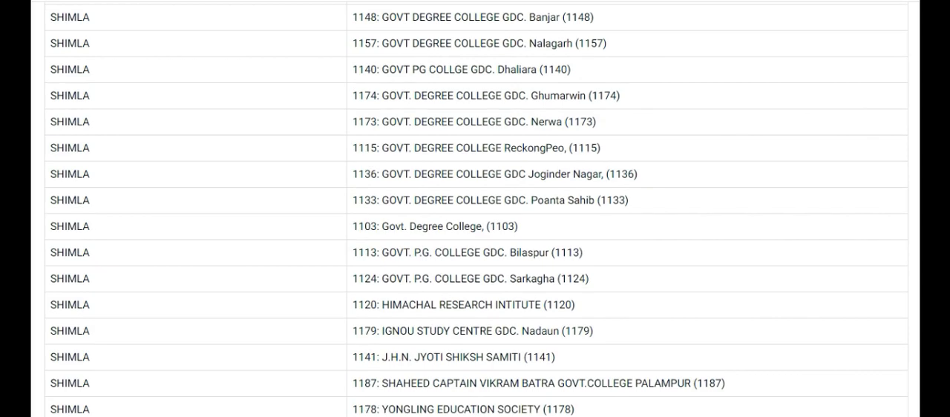
{"action": "scroll", "coordinate": [475, 222], "scroll_direction": "up", "scroll_amount": 20}
{"action": "scroll", "coordinate": [475, 223], "scroll_direction": "up", "scroll_amount": 20}
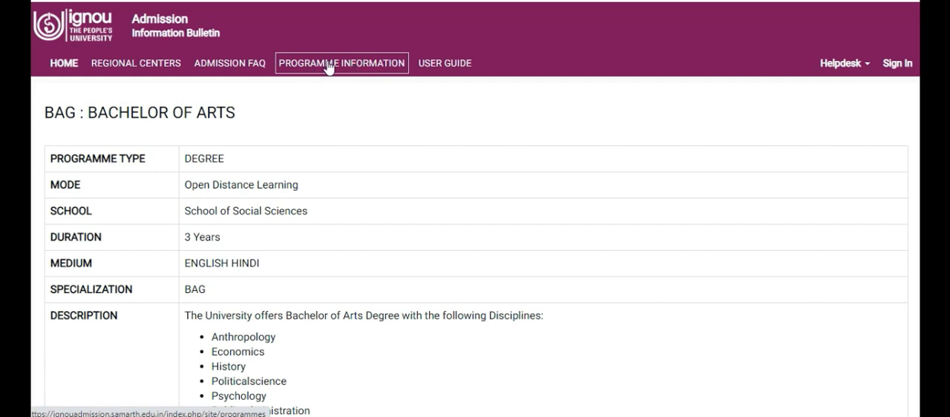
Open the admission FAQ and look through the questions and answers about online admission to IGNOU programmes
{"action": "left_click", "coordinate": [236, 71]}
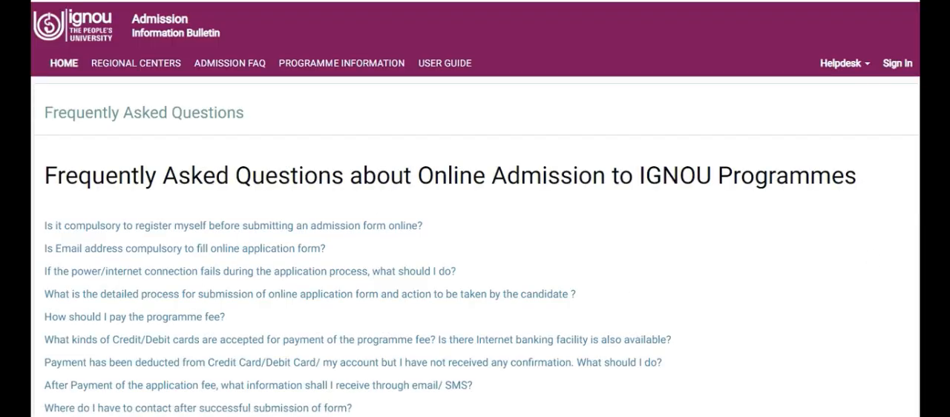
{"action": "scroll", "coordinate": [475, 208], "scroll_direction": "down", "scroll_amount": 5}
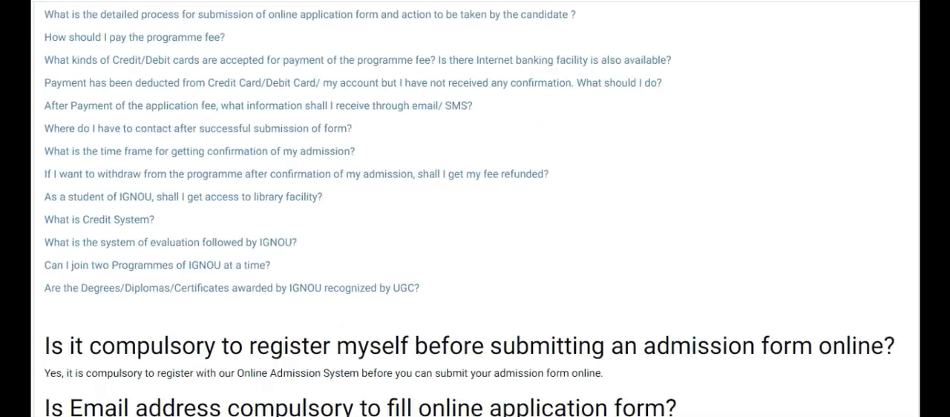
{"action": "scroll", "coordinate": [475, 209], "scroll_direction": "down", "scroll_amount": 5}
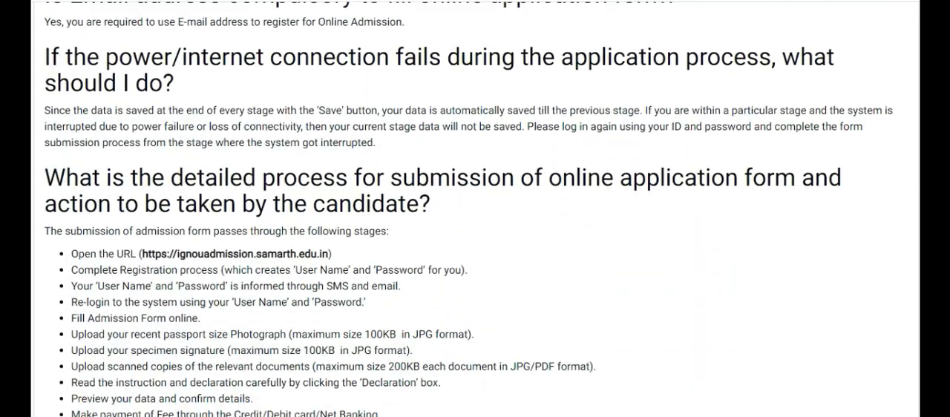
{"action": "scroll", "coordinate": [474, 209], "scroll_direction": "down", "scroll_amount": 12}
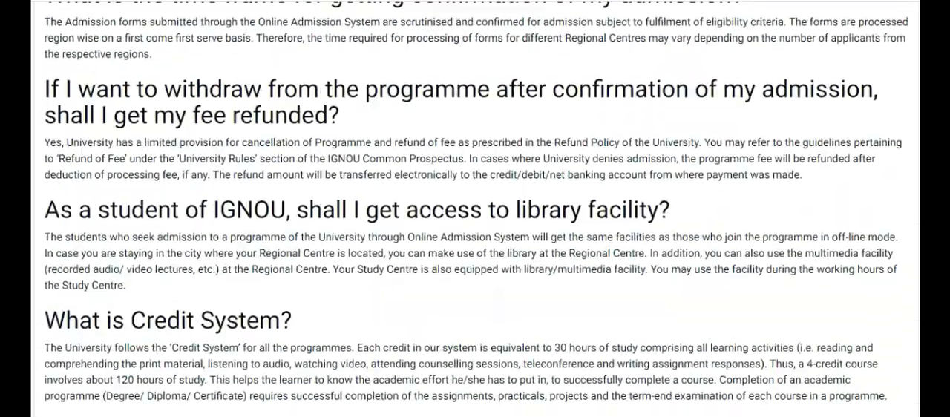
{"action": "scroll", "coordinate": [475, 208], "scroll_direction": "down", "scroll_amount": 3}
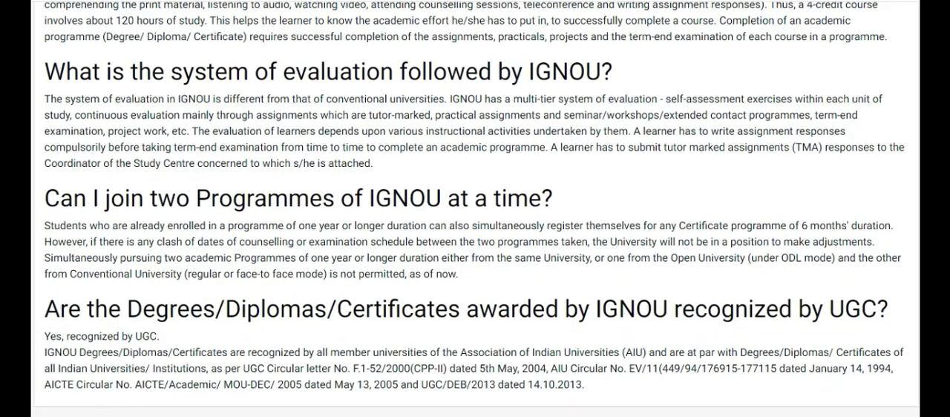
{"action": "scroll", "coordinate": [475, 208], "scroll_direction": "up", "scroll_amount": 19}
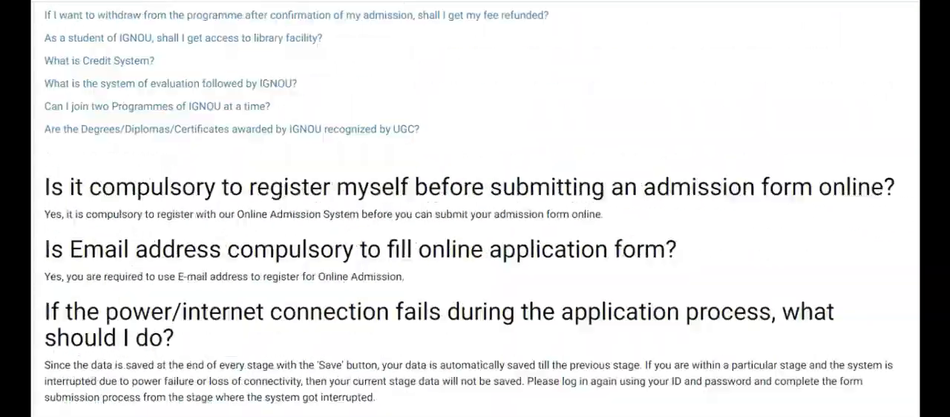
{"action": "scroll", "coordinate": [475, 208], "scroll_direction": "up", "scroll_amount": 5}
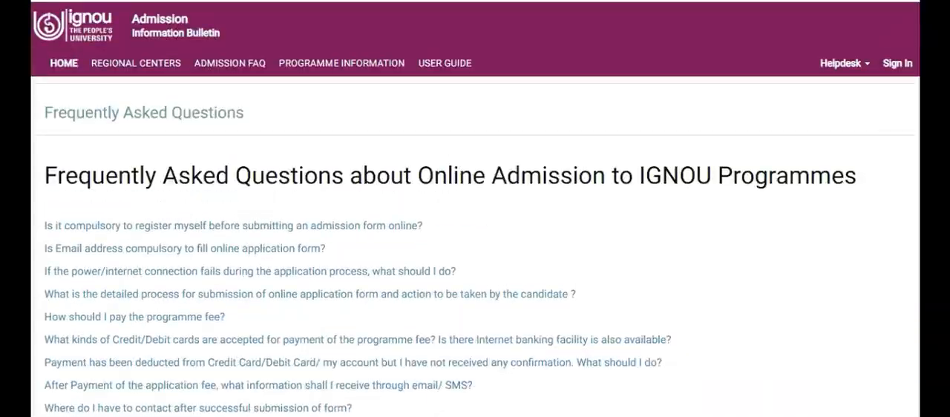
Open the regional centres page and look through the list of regional centres' websites
{"action": "left_click", "coordinate": [133, 65]}
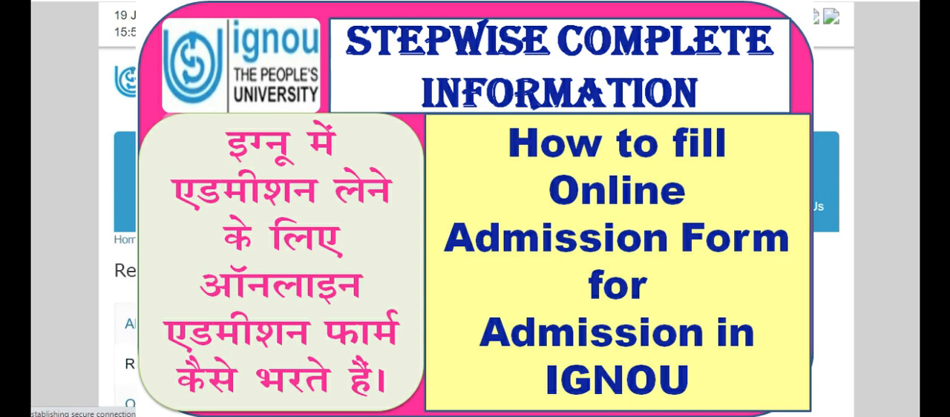
{"action": "scroll", "coordinate": [477, 296], "scroll_direction": "down", "scroll_amount": 5}
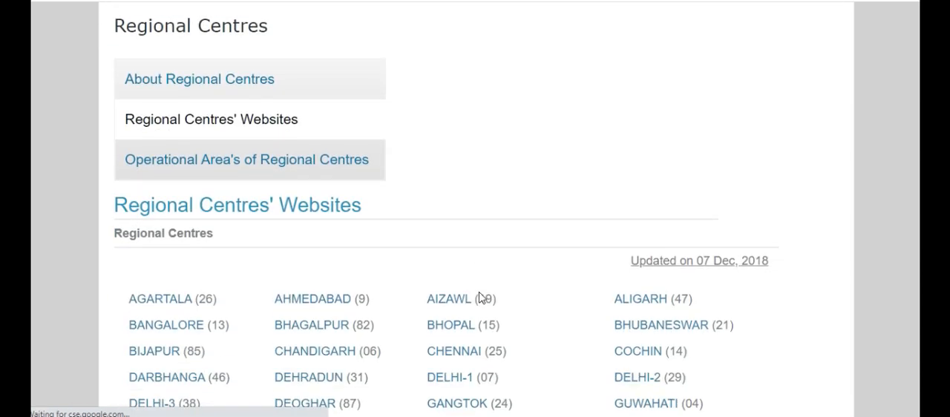
{"action": "scroll", "coordinate": [478, 297], "scroll_direction": "down", "scroll_amount": 1}
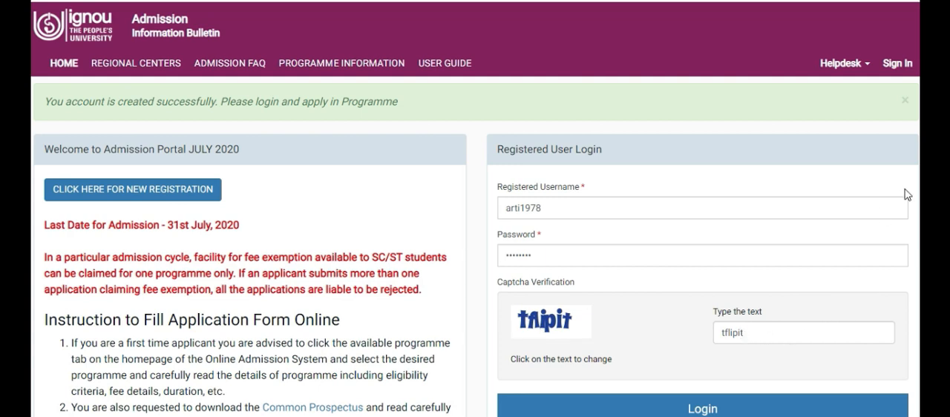
Log in as the registered user with the captcha verification completed, and decline to save the password in the browser
{"action": "left_click", "coordinate": [772, 333]}
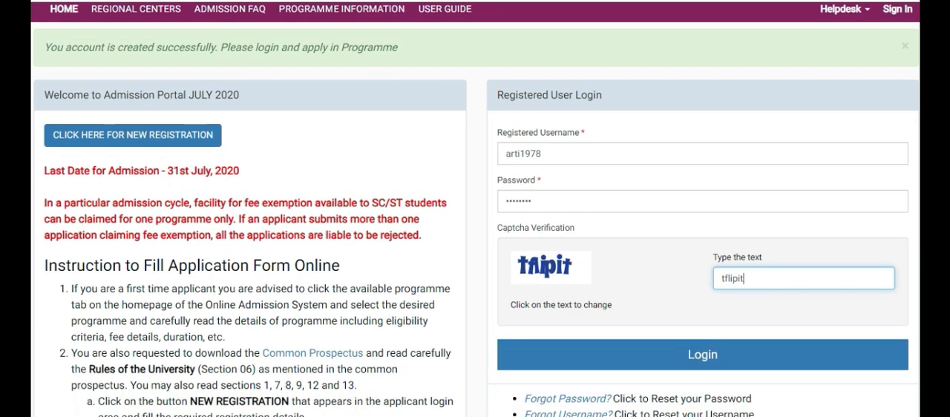
{"action": "left_click", "coordinate": [631, 353]}
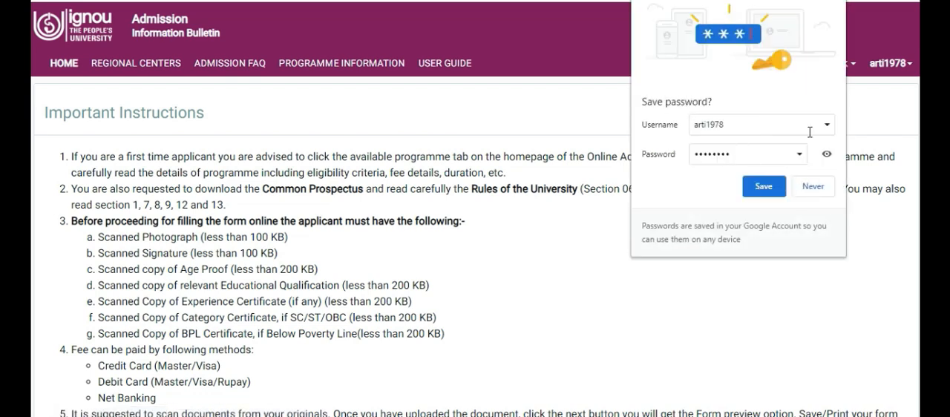
{"action": "left_click", "coordinate": [812, 191]}
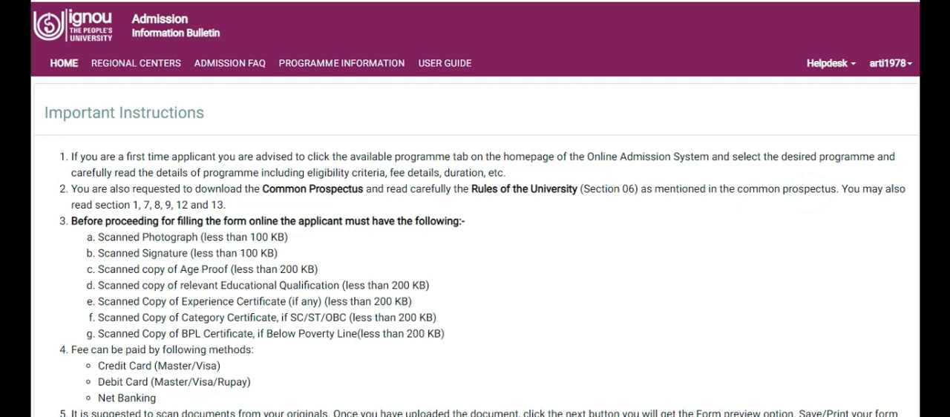
Read the important instructions for the application form and confirm that the important information has been read
{"action": "scroll", "coordinate": [812, 191], "scroll_direction": "down", "scroll_amount": 1}
{"action": "scroll", "coordinate": [811, 192], "scroll_direction": "up", "scroll_amount": 1}
{"action": "scroll", "coordinate": [475, 223], "scroll_direction": "down", "scroll_amount": 2}
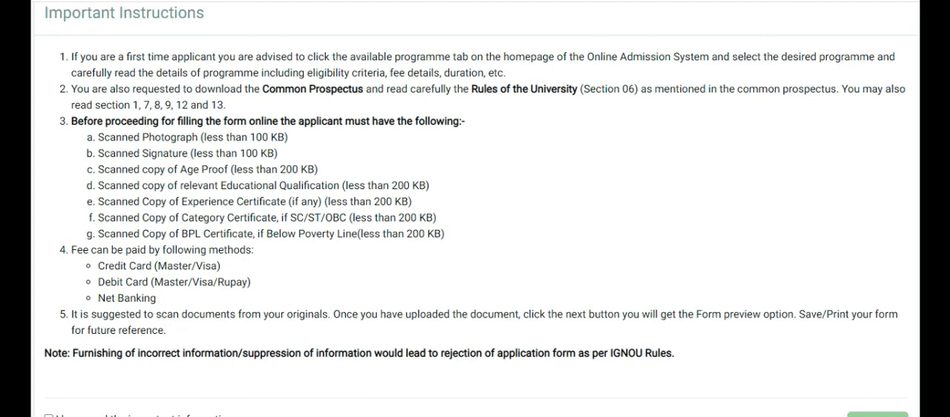
{"action": "scroll", "coordinate": [475, 208], "scroll_direction": "down", "scroll_amount": 1}
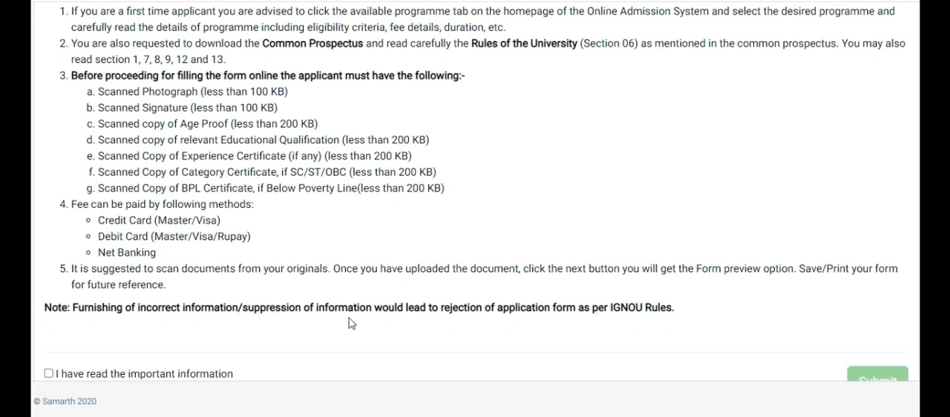
{"action": "left_click", "coordinate": [49, 374]}
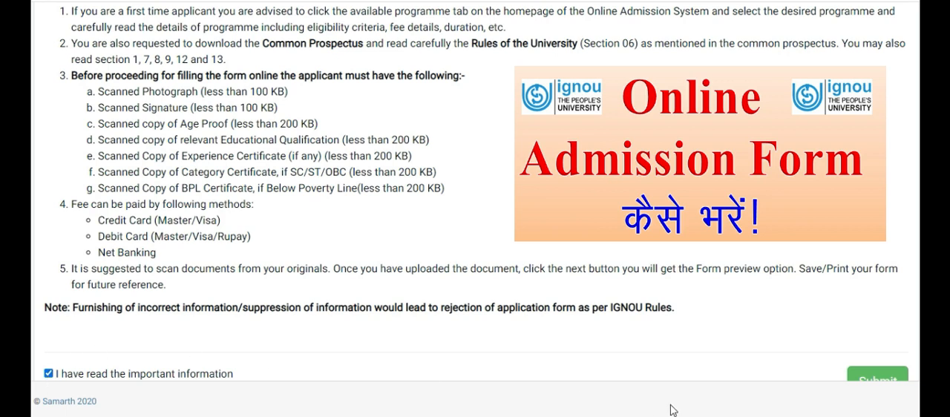
Submit the confirmed instructions and look over the personal details form down to the scholarship section
{"action": "left_click", "coordinate": [888, 378]}
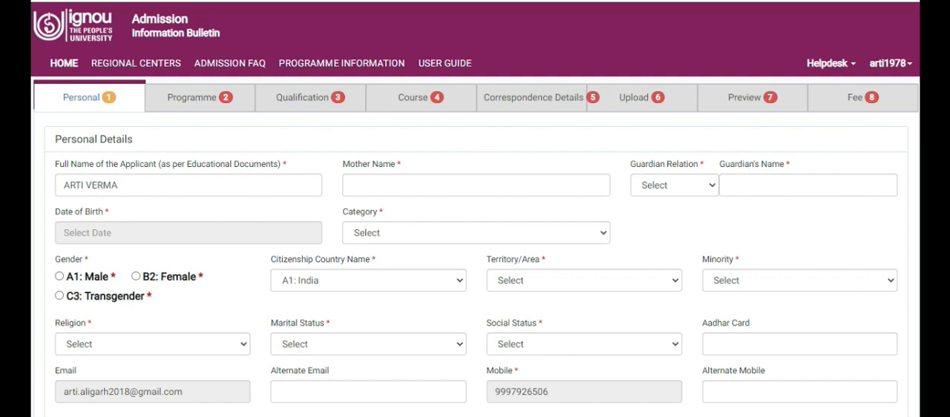
{"action": "scroll", "coordinate": [475, 208], "scroll_direction": "down", "scroll_amount": 5}
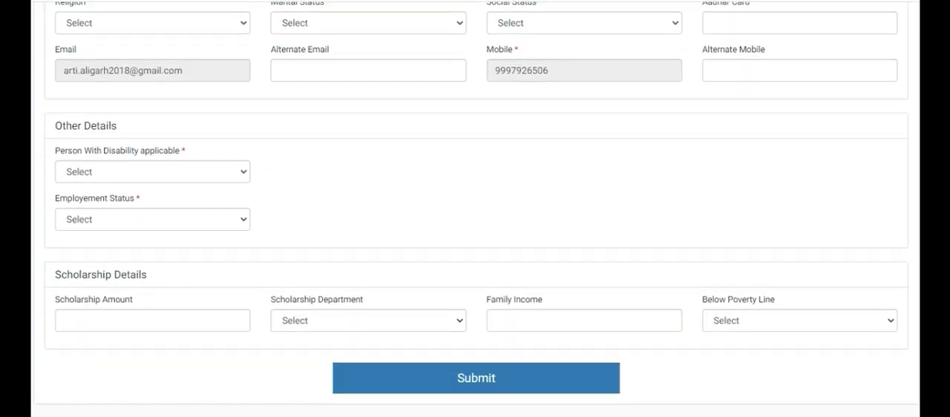
{"action": "scroll", "coordinate": [475, 209], "scroll_direction": "up", "scroll_amount": 5}
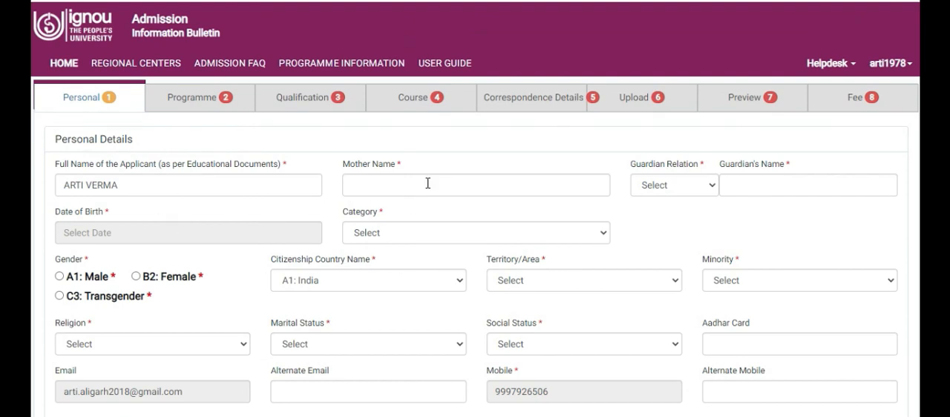
Examine the guardian relation and category options and the remaining personal, other and scholarship fields of the form
{"action": "left_click", "coordinate": [710, 186]}
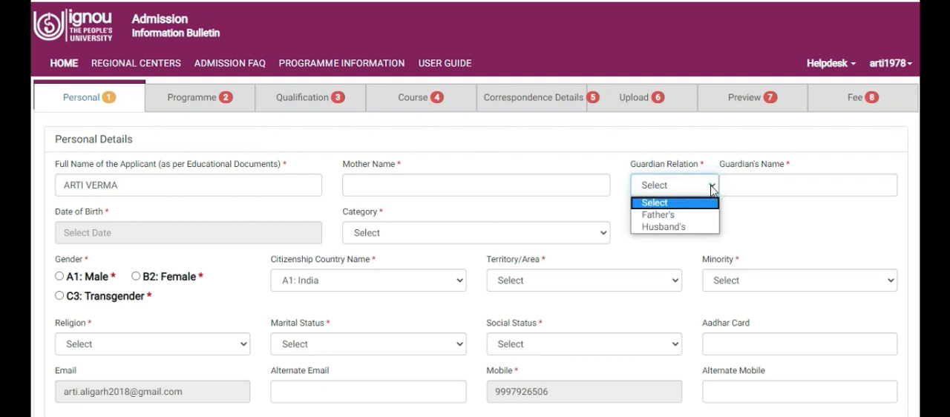
{"action": "left_click", "coordinate": [710, 187]}
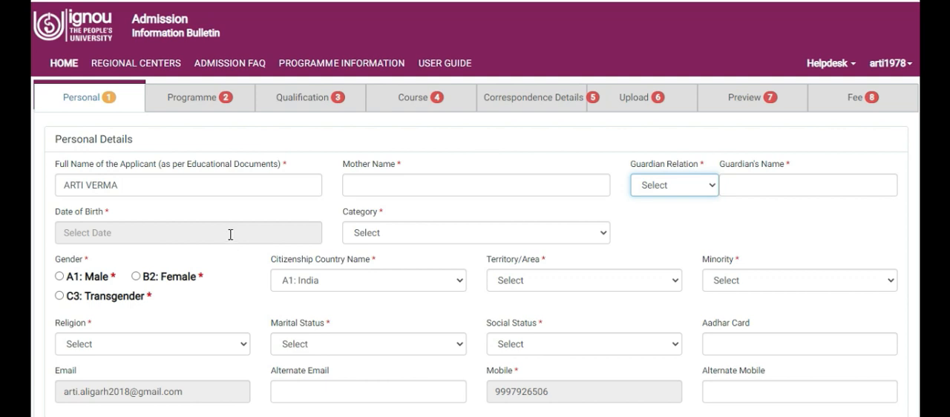
{"action": "left_click", "coordinate": [462, 235]}
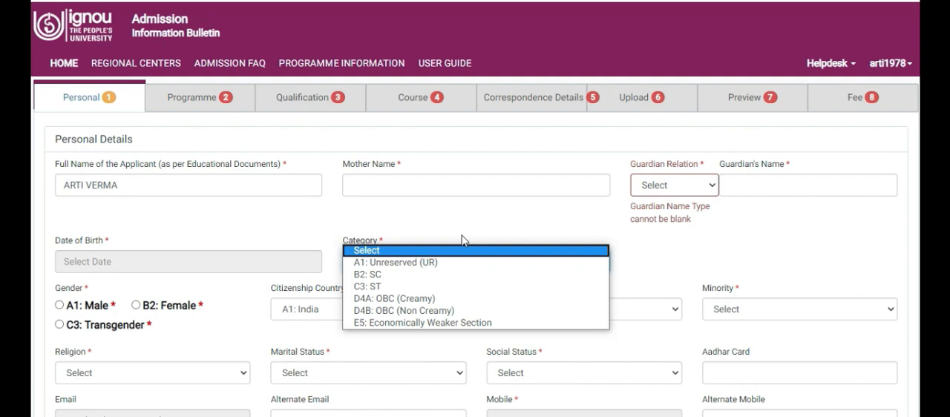
{"action": "left_click", "coordinate": [461, 240]}
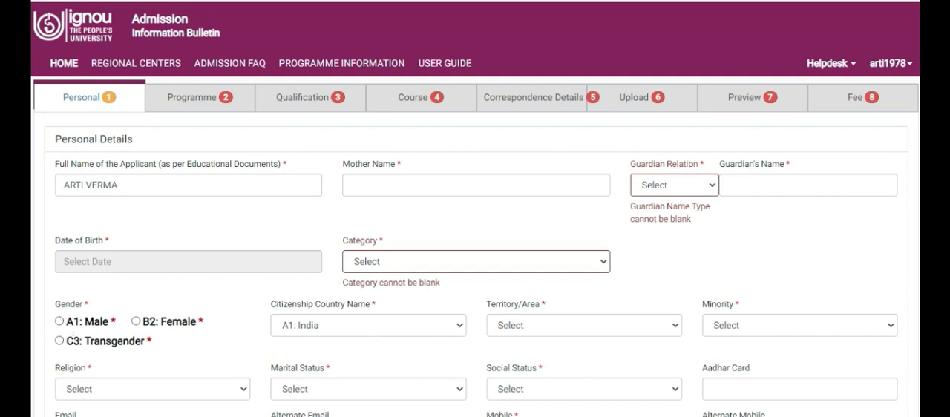
{"action": "scroll", "coordinate": [475, 223], "scroll_direction": "down", "scroll_amount": 2}
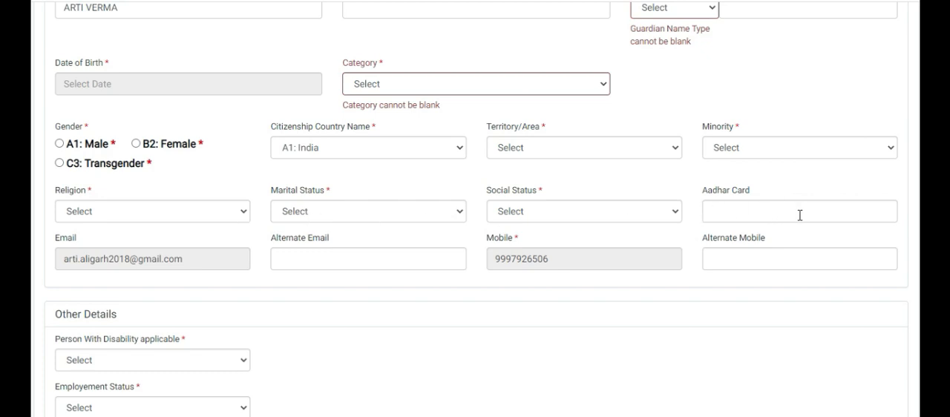
{"action": "scroll", "coordinate": [474, 210], "scroll_direction": "down", "scroll_amount": 3}
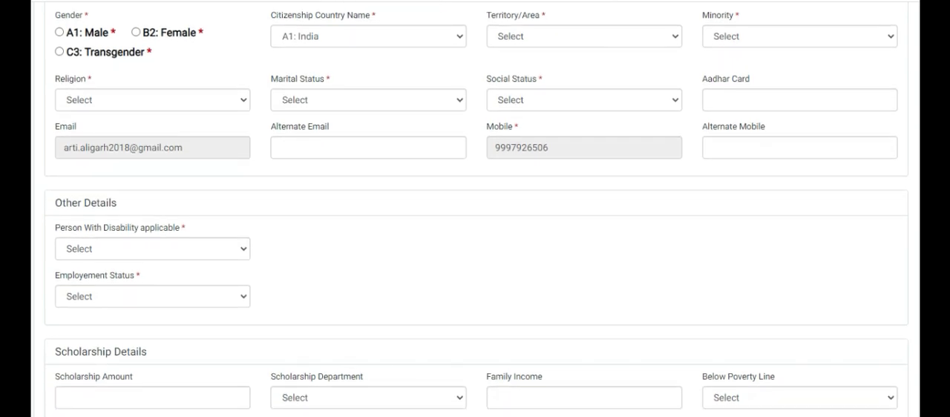
{"action": "scroll", "coordinate": [218, 182], "scroll_direction": "down", "scroll_amount": 3}
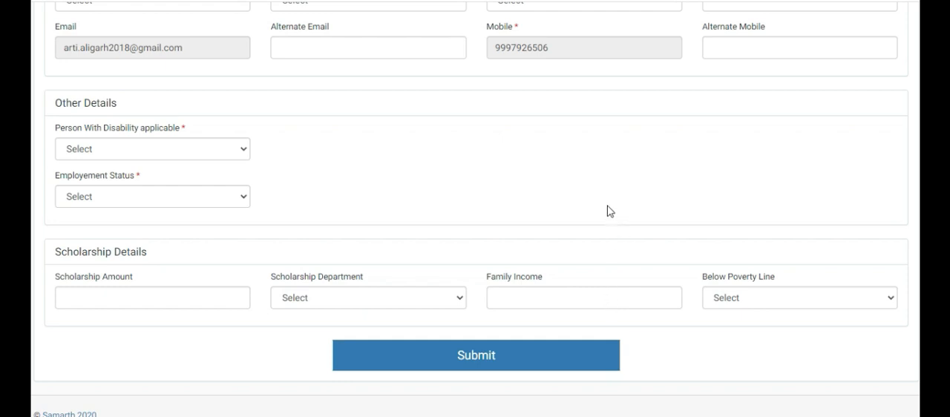
{"action": "scroll", "coordinate": [607, 210], "scroll_direction": "up", "scroll_amount": 5}
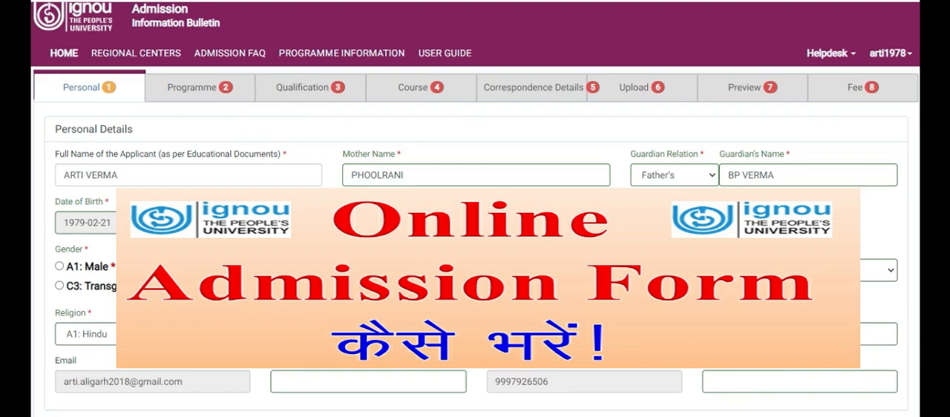
Submit the completed personal details form and proceed from its summary to the programme details
{"action": "scroll", "coordinate": [474, 209], "scroll_direction": "down", "scroll_amount": 3}
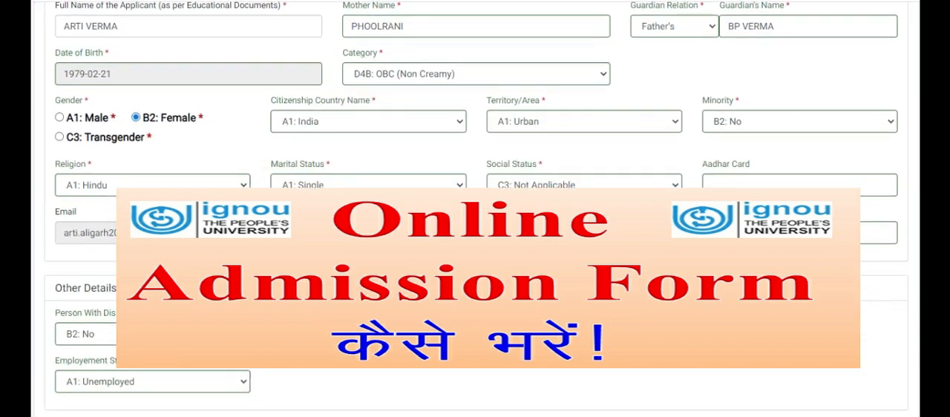
{"action": "scroll", "coordinate": [475, 209], "scroll_direction": "down", "scroll_amount": 5}
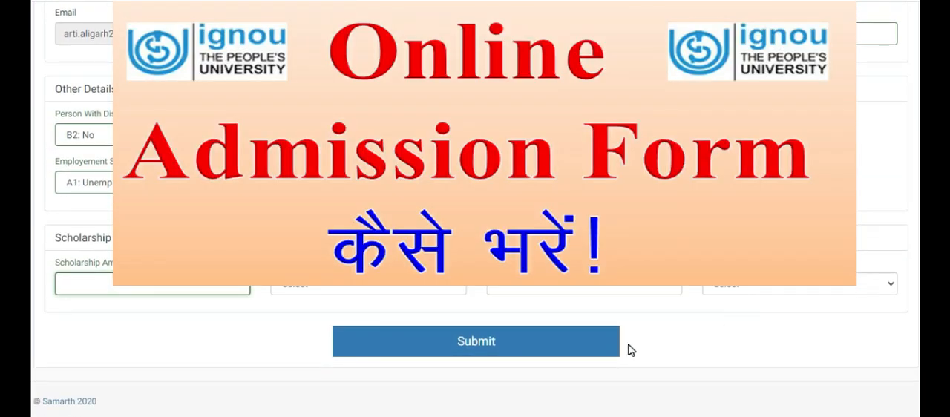
{"action": "left_click", "coordinate": [491, 340]}
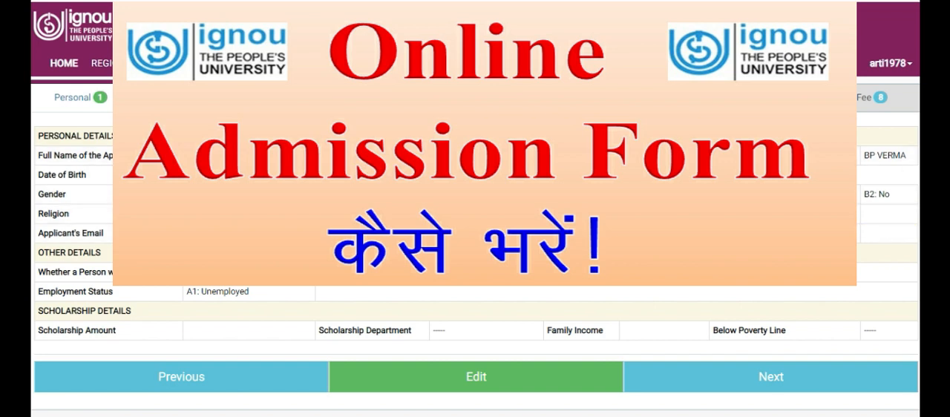
{"action": "scroll", "coordinate": [438, 349], "scroll_direction": "down", "scroll_amount": 1}
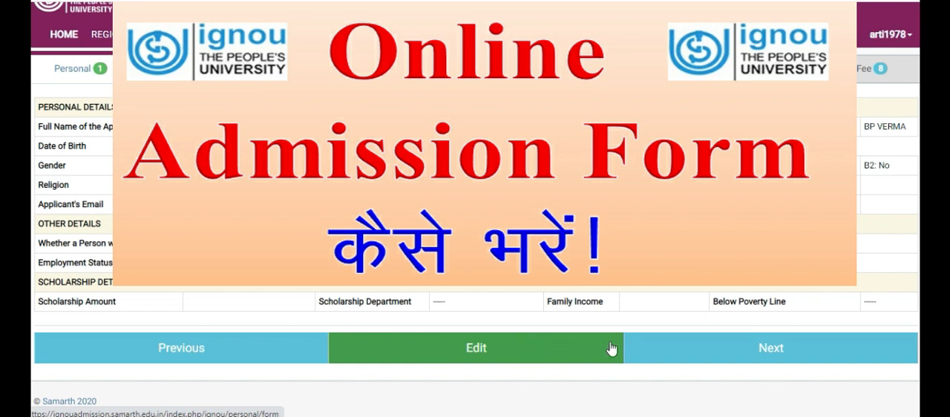
{"action": "left_click", "coordinate": [684, 348]}
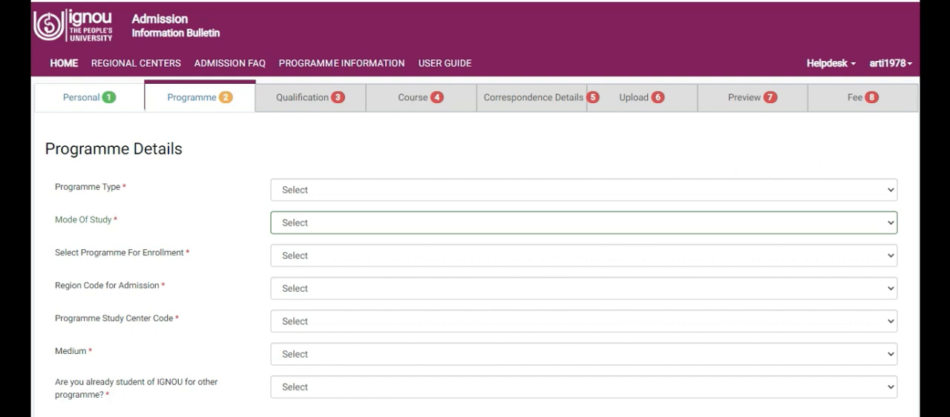
Set the programme type to BACHELOR and the mode of study to ODL in the programme details
{"action": "scroll", "coordinate": [475, 210], "scroll_direction": "down", "scroll_amount": 1}
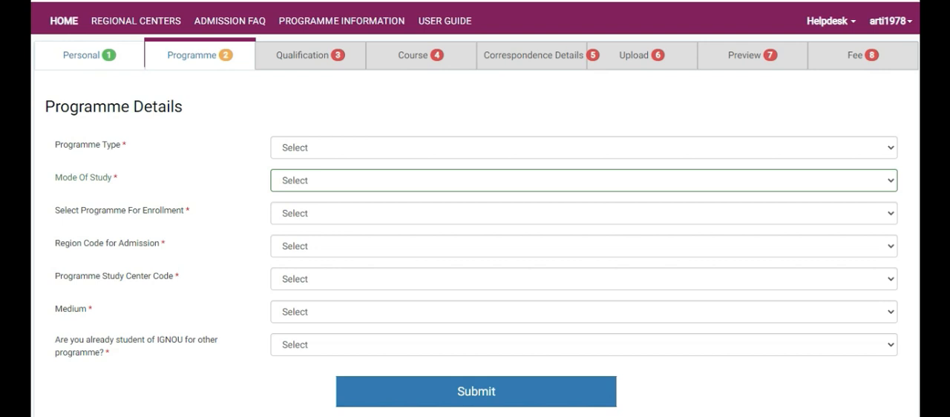
{"action": "scroll", "coordinate": [474, 208], "scroll_direction": "down", "scroll_amount": 1}
{"action": "scroll", "coordinate": [475, 208], "scroll_direction": "up", "scroll_amount": 2}
{"action": "scroll", "coordinate": [872, 86], "scroll_direction": "down", "scroll_amount": 2}
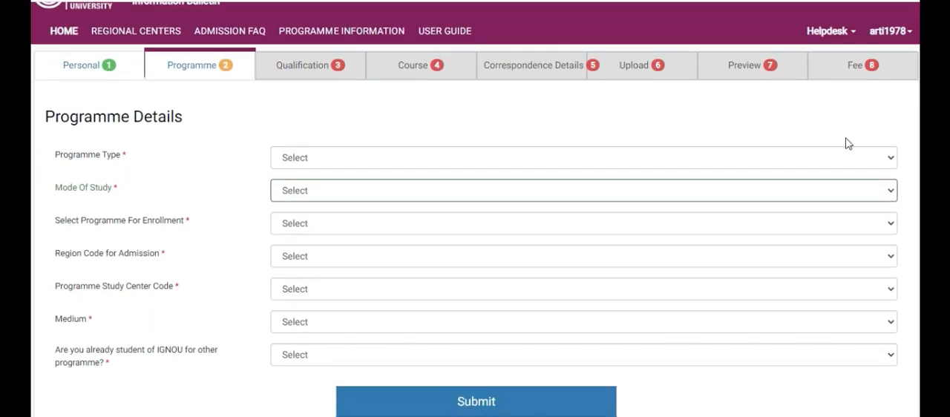
{"action": "left_click", "coordinate": [881, 158]}
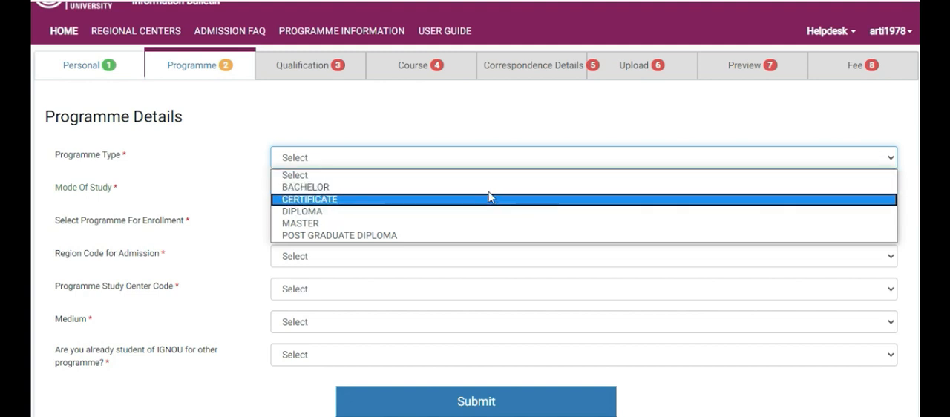
{"action": "left_click", "coordinate": [360, 189]}
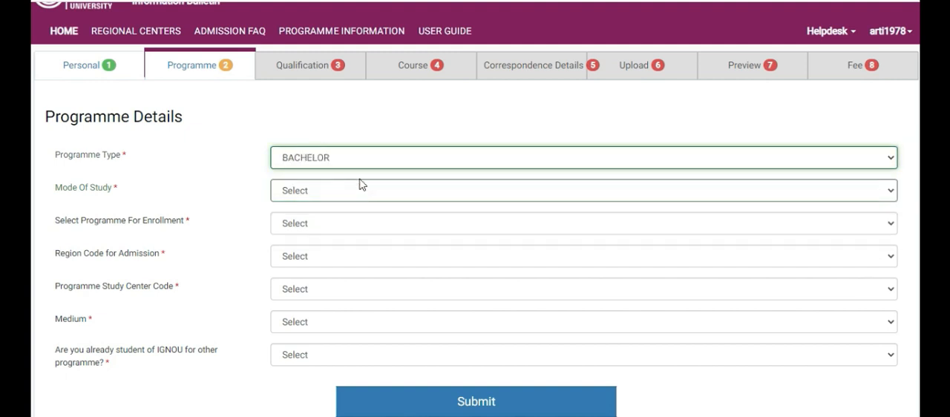
{"action": "left_click", "coordinate": [887, 193]}
{"action": "left_click", "coordinate": [888, 194]}
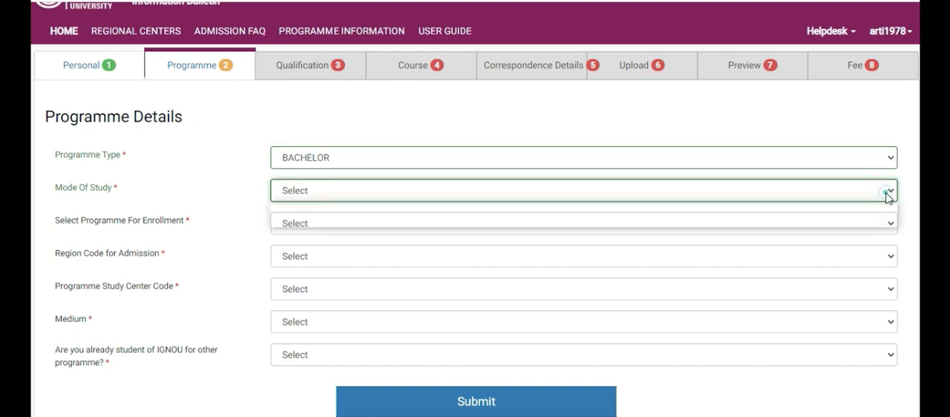
{"action": "left_click", "coordinate": [888, 193]}
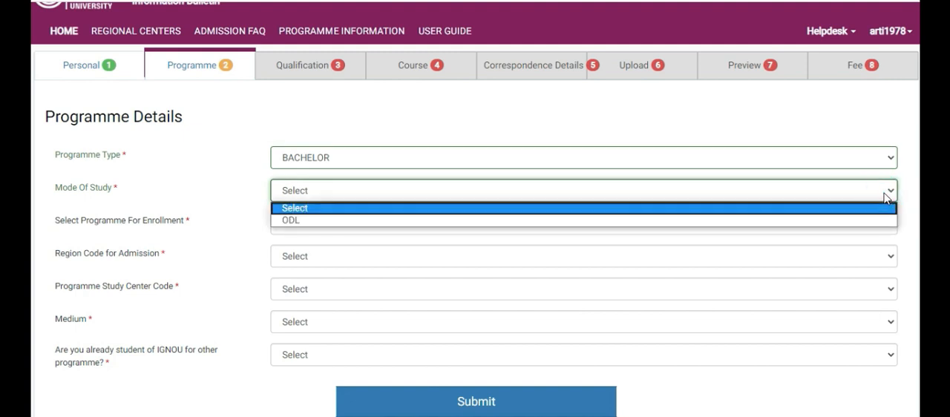
{"action": "left_click", "coordinate": [812, 222]}
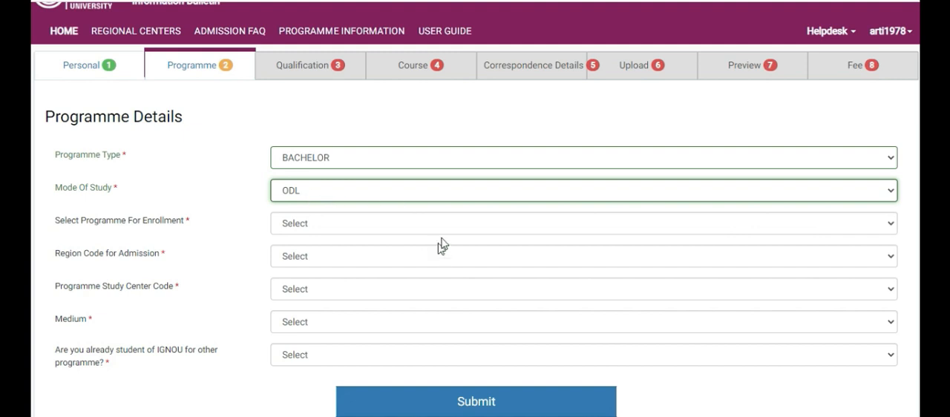
Look through the available bachelor programmes and choose BAG : BACHELOR OF ARTS for enrollment
{"action": "left_click", "coordinate": [891, 224]}
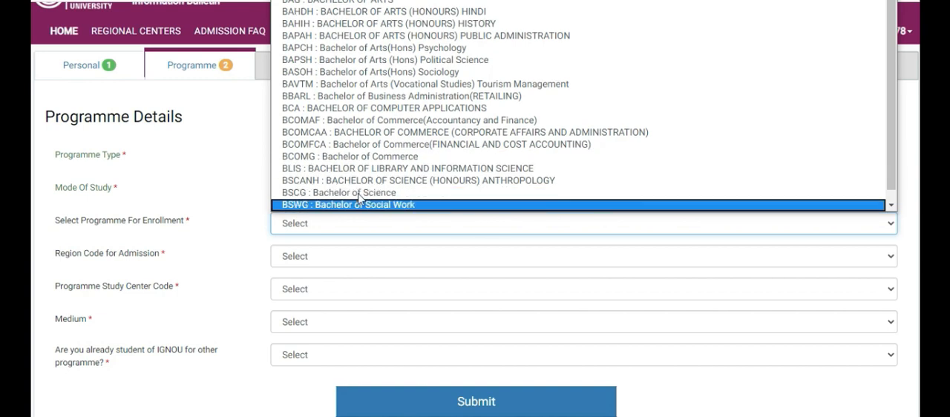
{"action": "scroll", "coordinate": [327, 135], "scroll_direction": "down", "scroll_amount": 1}
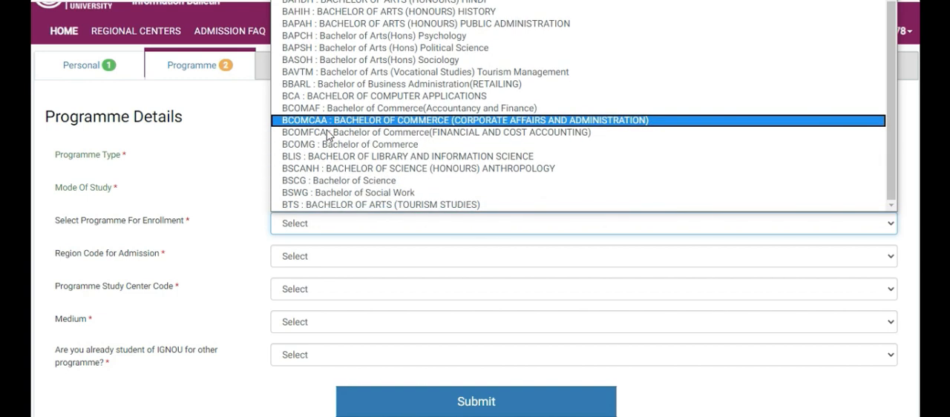
{"action": "scroll", "coordinate": [324, 151], "scroll_direction": "up", "scroll_amount": 1}
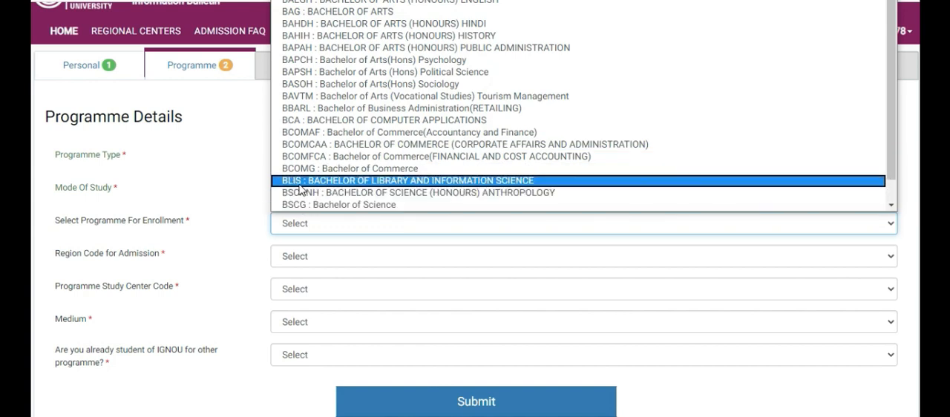
{"action": "left_click", "coordinate": [310, 11]}
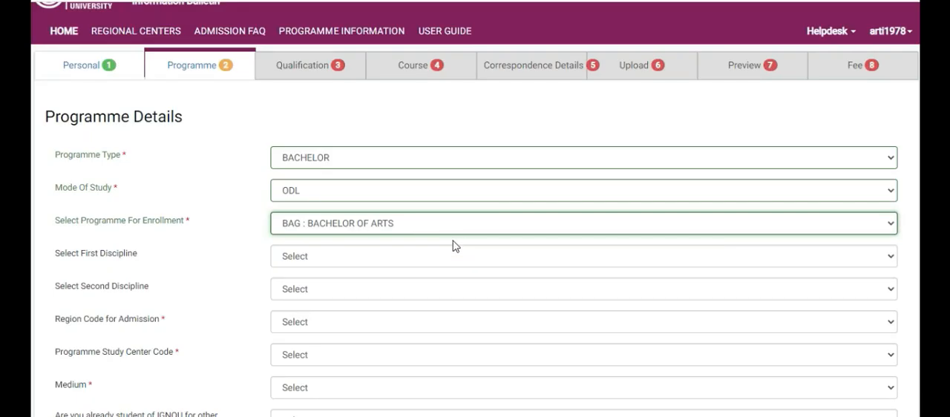
Choose Sociology as the first discipline and History as the second discipline
{"action": "left_click", "coordinate": [890, 259]}
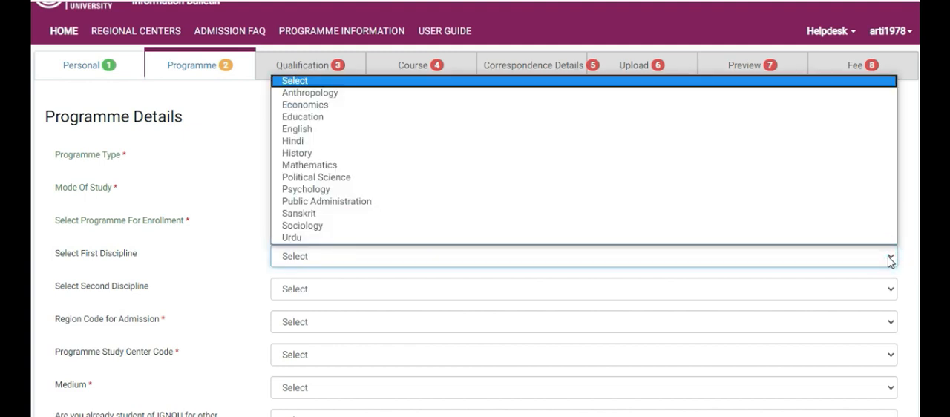
{"action": "left_click", "coordinate": [314, 226]}
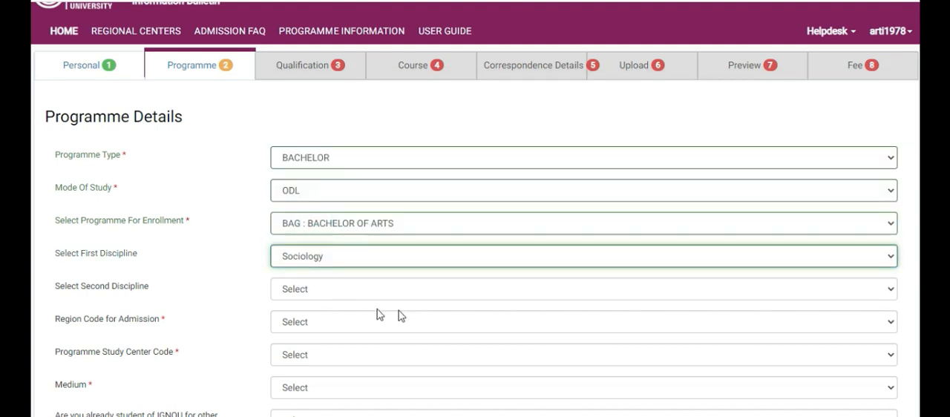
{"action": "left_click", "coordinate": [891, 291]}
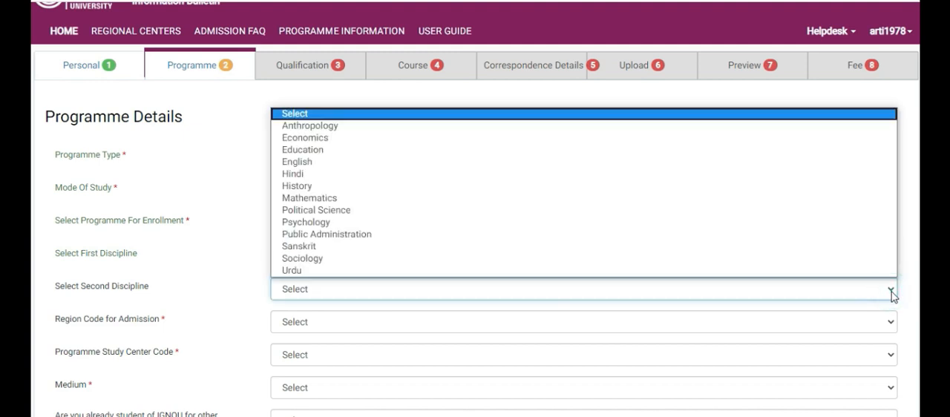
{"action": "left_click", "coordinate": [313, 186]}
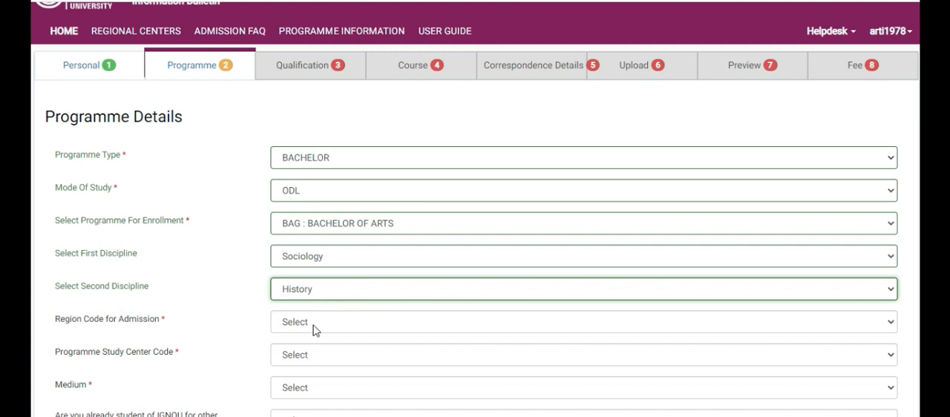
Look through the region codes and set the region code for admission to 47 : ALIGARH
{"action": "left_click", "coordinate": [449, 327]}
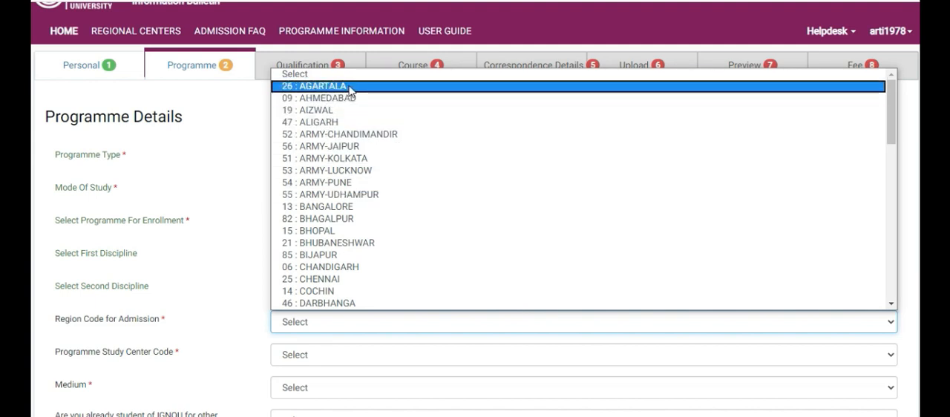
{"action": "scroll", "coordinate": [341, 230], "scroll_direction": "down", "scroll_amount": 15}
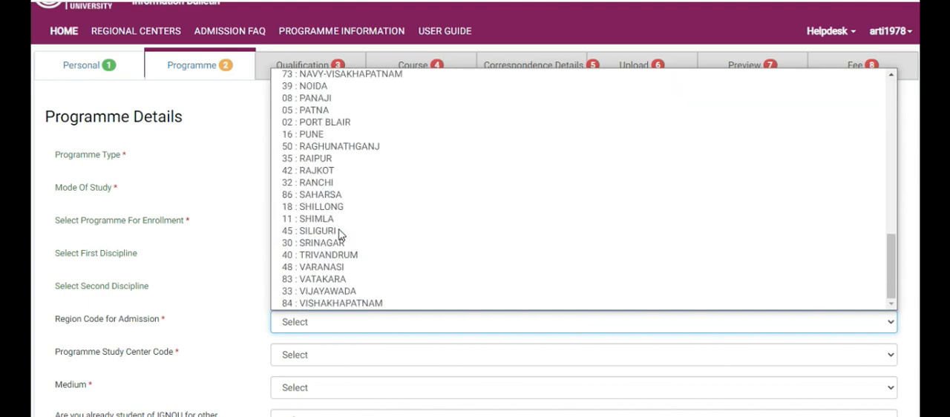
{"action": "scroll", "coordinate": [342, 234], "scroll_direction": "up", "scroll_amount": 15}
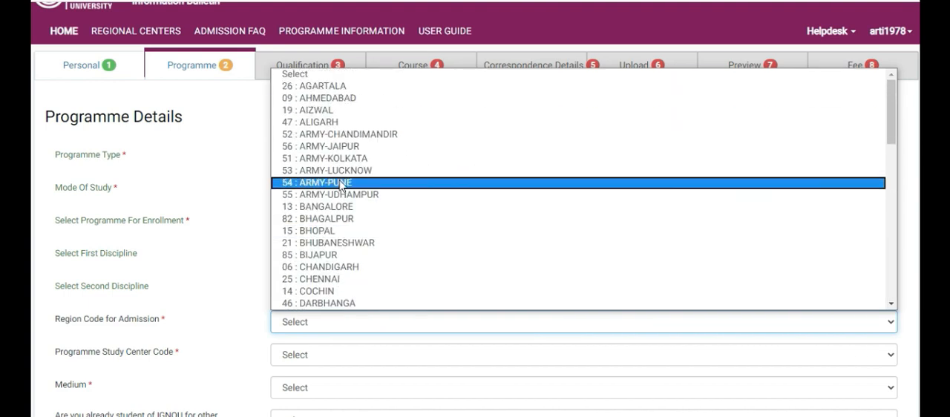
{"action": "left_click", "coordinate": [345, 124]}
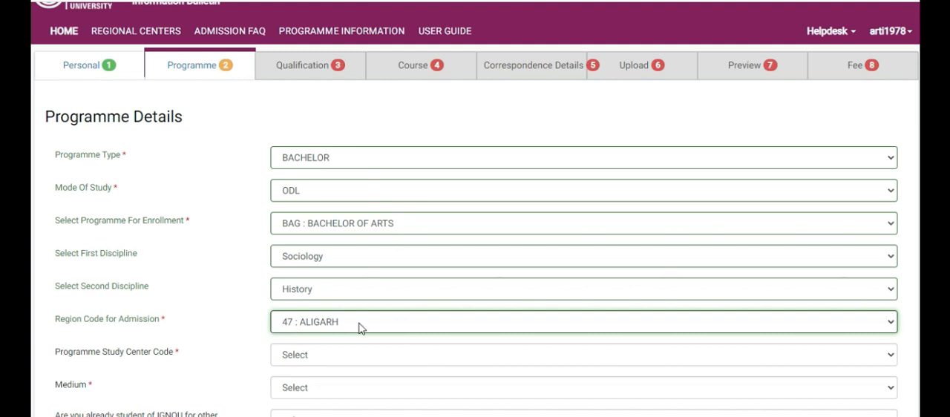
Set the programme study center code to 47037 : KR. R.C. MAHILA MAHAVIDHYALAYA, MAINPURI and the medium to HINDI
{"action": "scroll", "coordinate": [474, 209], "scroll_direction": "down", "scroll_amount": 3}
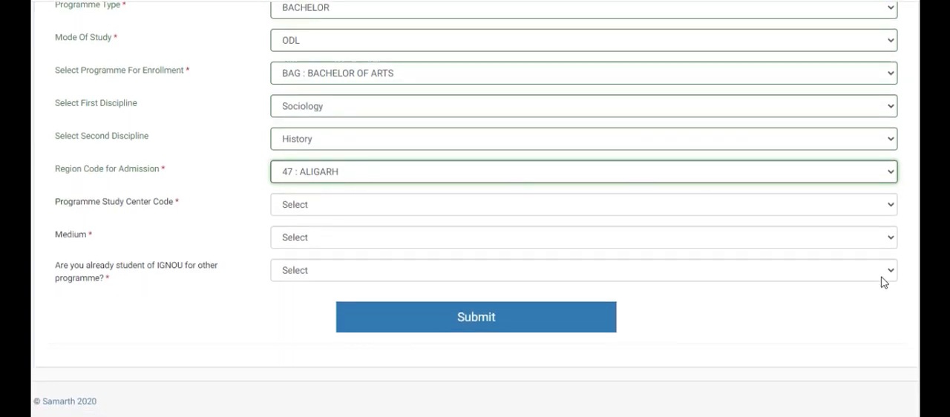
{"action": "left_click", "coordinate": [870, 210]}
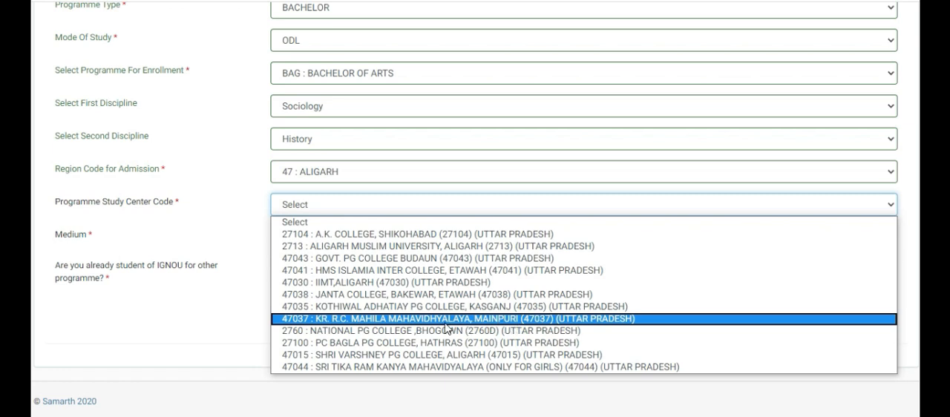
{"action": "left_click", "coordinate": [352, 319]}
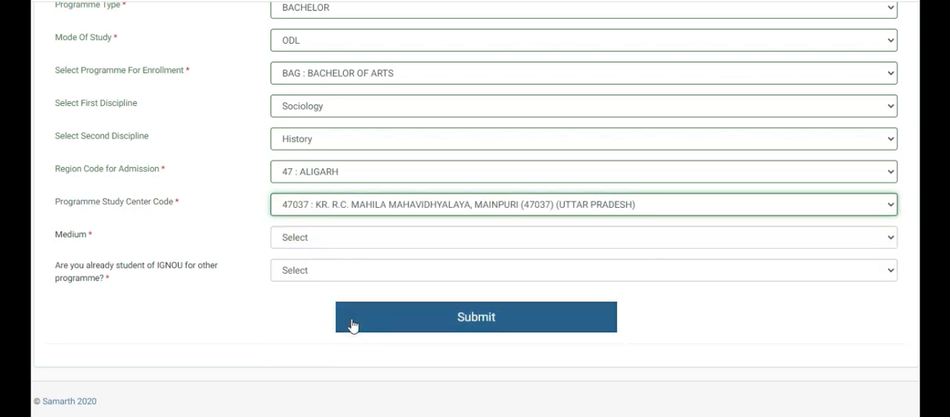
{"action": "left_click", "coordinate": [446, 241]}
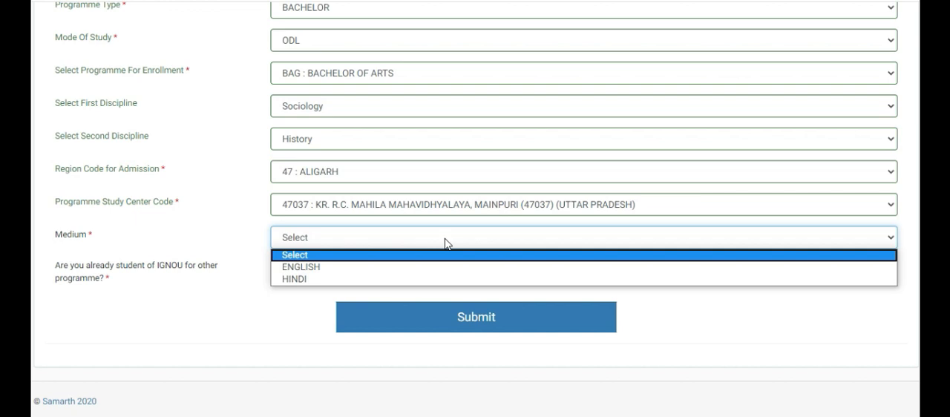
{"action": "left_click", "coordinate": [316, 281]}
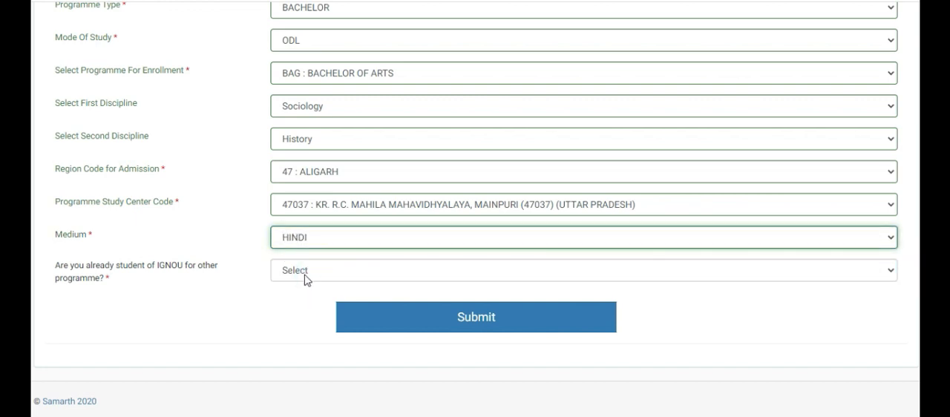
Answer No to already being a student of another IGNOU programme, and submit the programme details to continue to the qualification details
{"action": "left_click", "coordinate": [416, 270]}
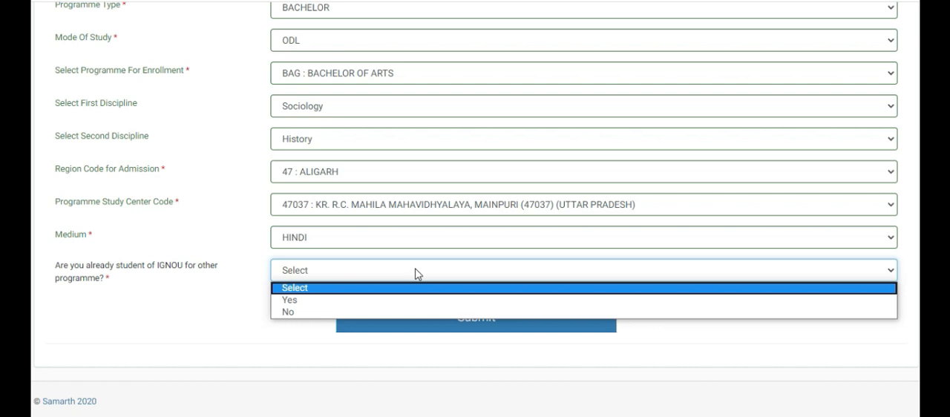
{"action": "left_click", "coordinate": [352, 312]}
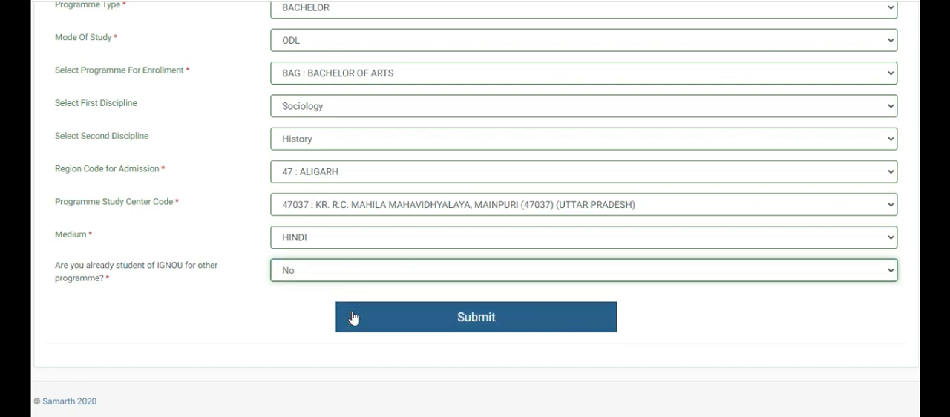
{"action": "left_click", "coordinate": [468, 324]}
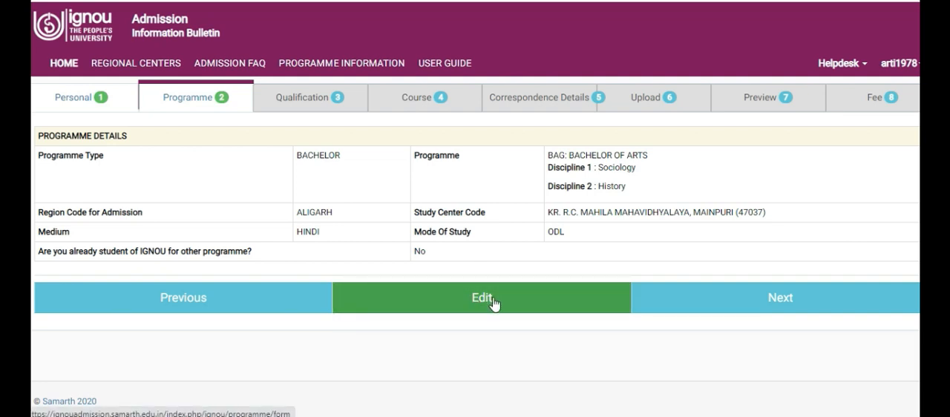
{"action": "left_click", "coordinate": [697, 300]}
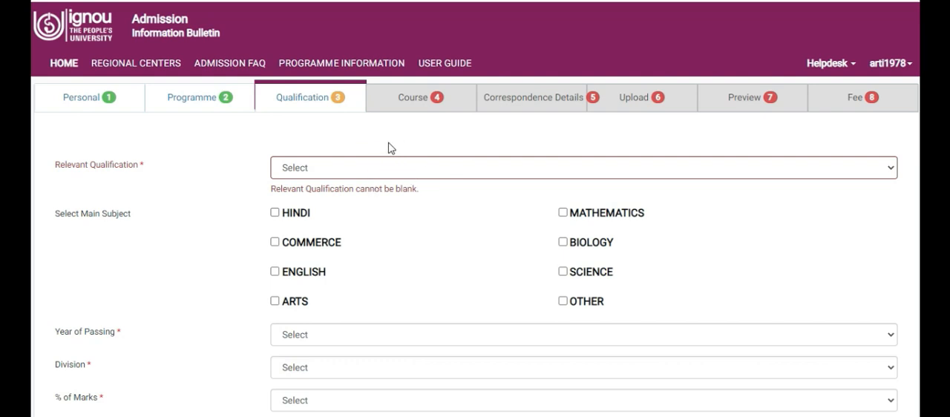
Set the relevant qualification to 10+2 OR EQUIVALENT and mark ENGLISH, ARTS and HINDI as main subjects
{"action": "left_click", "coordinate": [882, 174]}
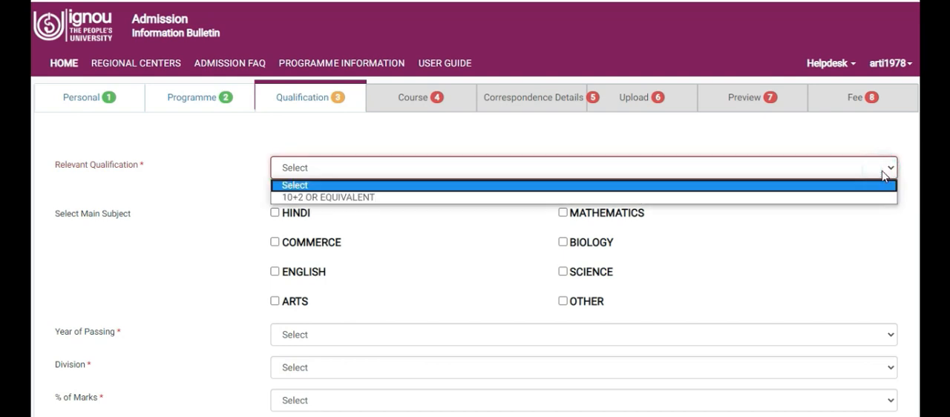
{"action": "left_click", "coordinate": [457, 197]}
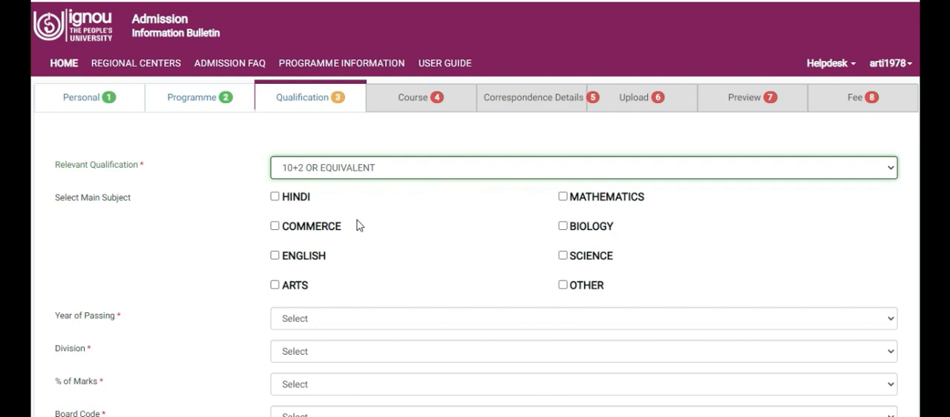
{"action": "left_click", "coordinate": [273, 260]}
{"action": "left_click", "coordinate": [273, 287]}
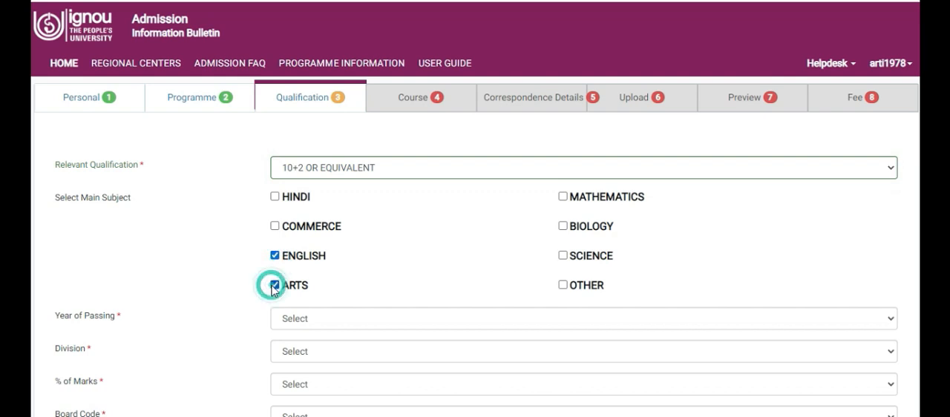
{"action": "left_click", "coordinate": [275, 199]}
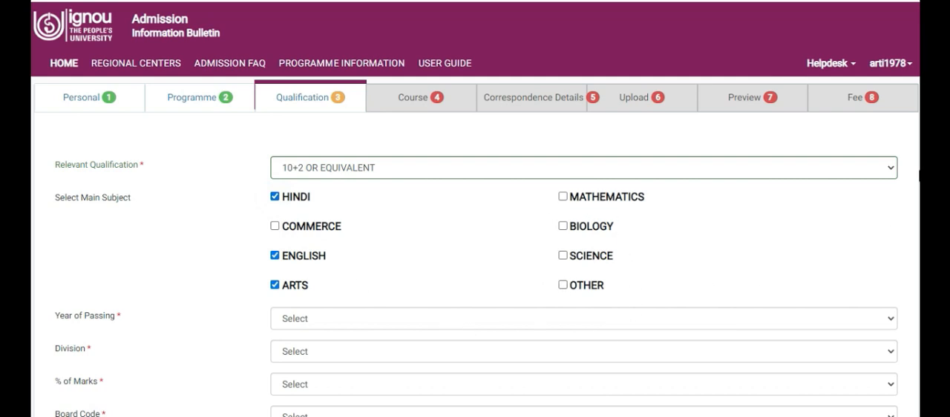
Check the year of passing and division entries in the qualification details
{"action": "scroll", "coordinate": [475, 222], "scroll_direction": "down", "scroll_amount": 2}
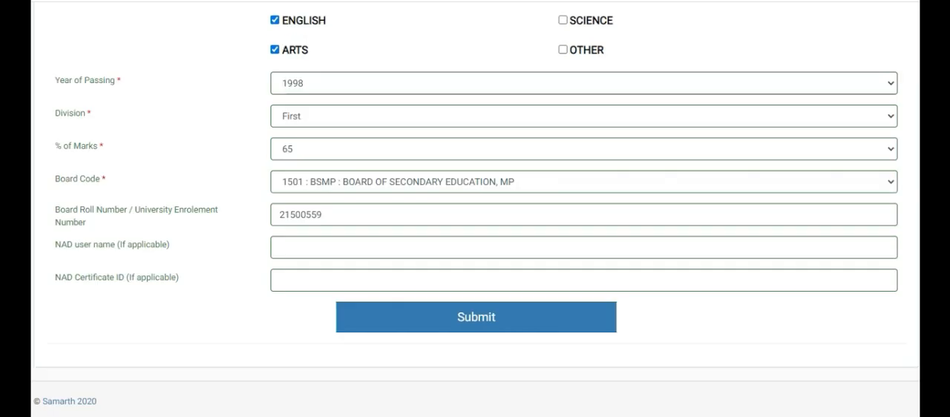
{"action": "scroll", "coordinate": [475, 209], "scroll_direction": "up", "scroll_amount": 3}
{"action": "scroll", "coordinate": [476, 208], "scroll_direction": "down", "scroll_amount": 3}
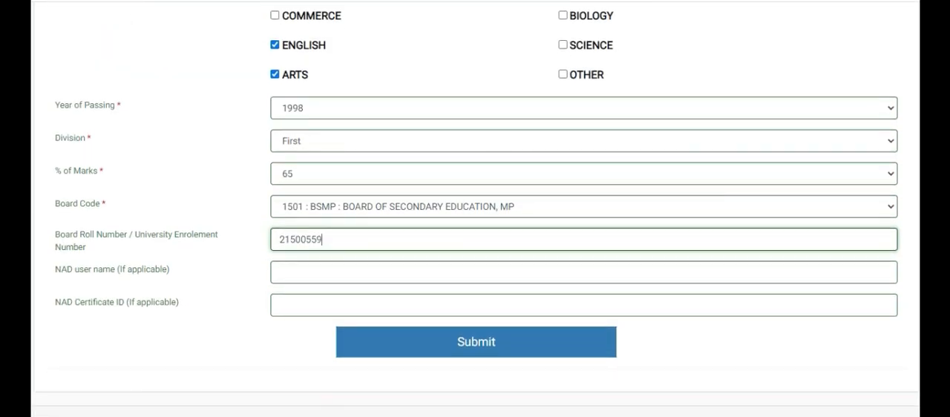
{"action": "left_click", "coordinate": [494, 108]}
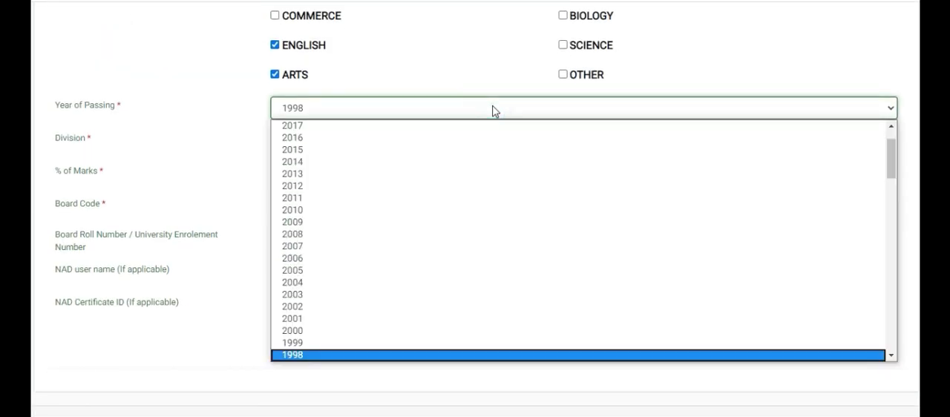
{"action": "left_click", "coordinate": [494, 110]}
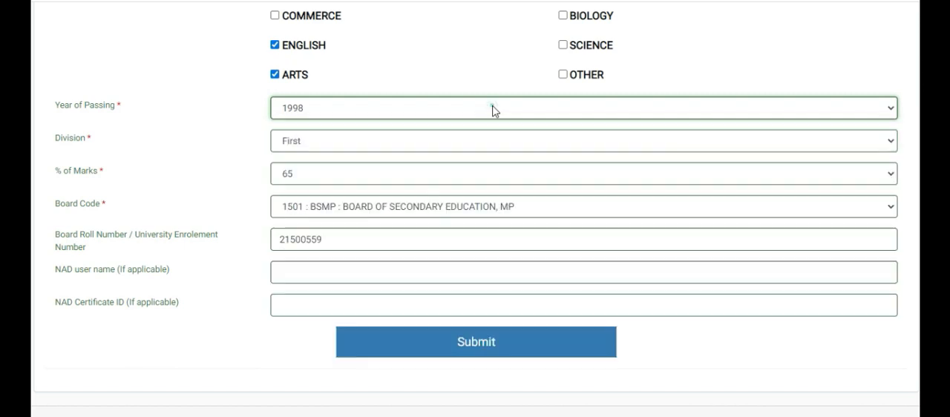
{"action": "left_click", "coordinate": [471, 145]}
{"action": "left_click", "coordinate": [471, 147]}
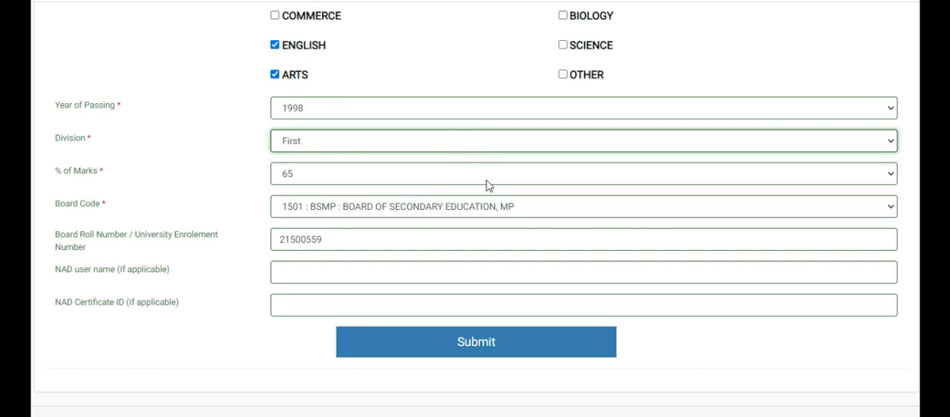
Choose board code 1501 : BSMP : BOARD OF SECONDARY EDUCATION, MP, and submit the qualification details to continue to course selection
{"action": "left_click", "coordinate": [609, 214]}
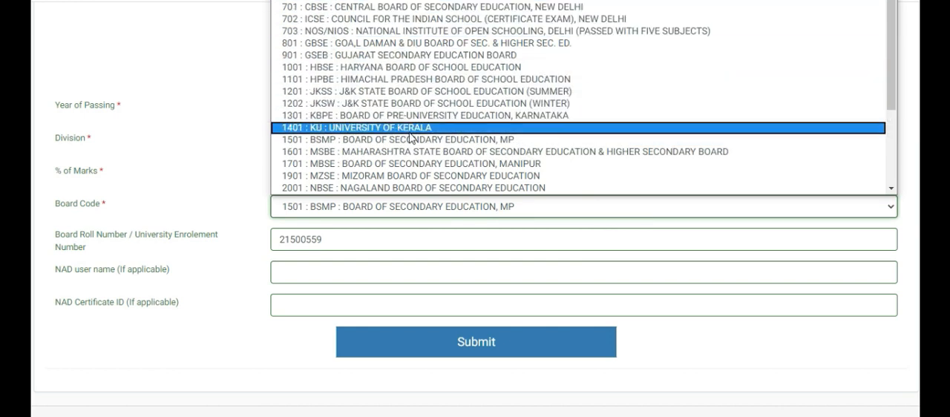
{"action": "scroll", "coordinate": [412, 140], "scroll_direction": "down", "scroll_amount": 3}
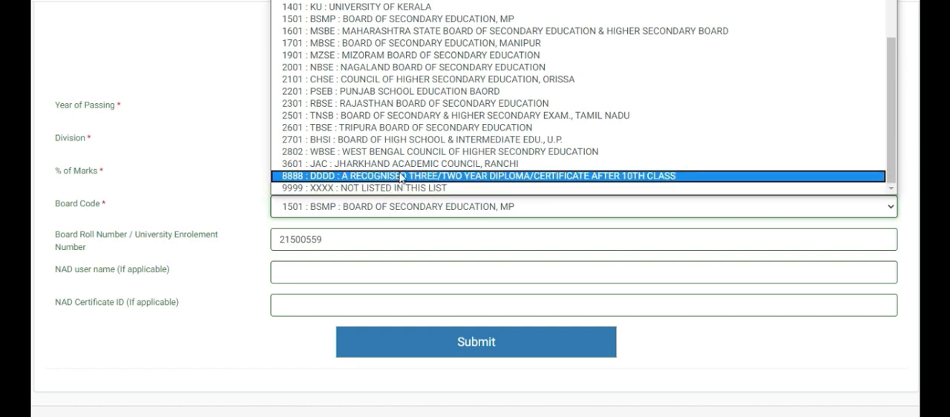
{"action": "left_click", "coordinate": [400, 20]}
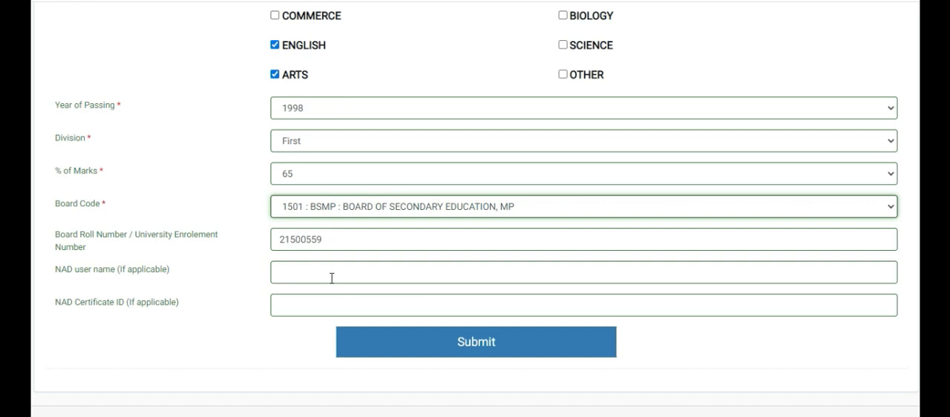
{"action": "left_click", "coordinate": [448, 342]}
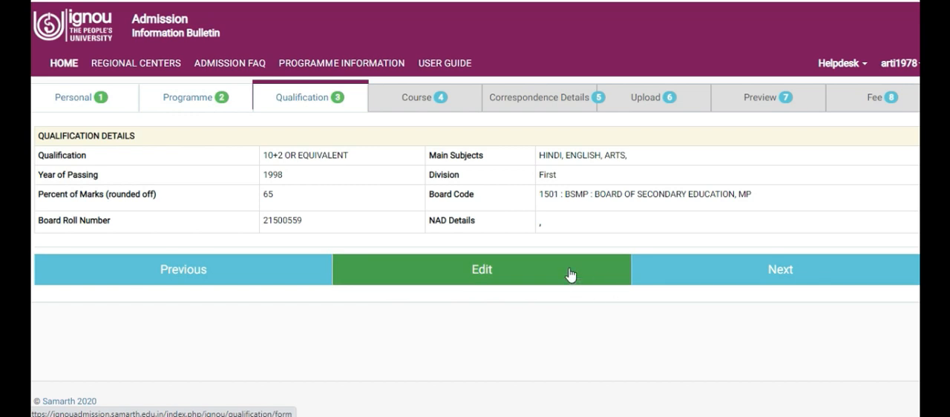
{"action": "left_click", "coordinate": [699, 271]}
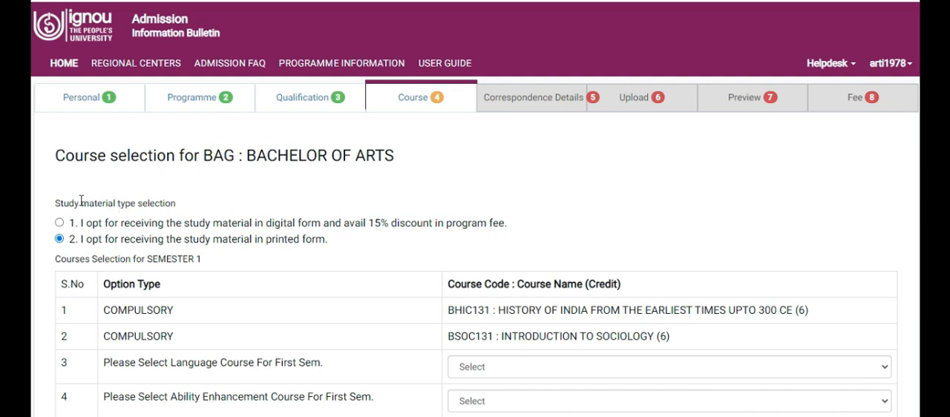
Read the study material type options and look over the course lists for semesters 1 and 2
{"action": "left_click", "coordinate": [57, 204]}
{"action": "left_click_drag", "start_coordinate": [57, 204], "coordinate": [180, 204]}
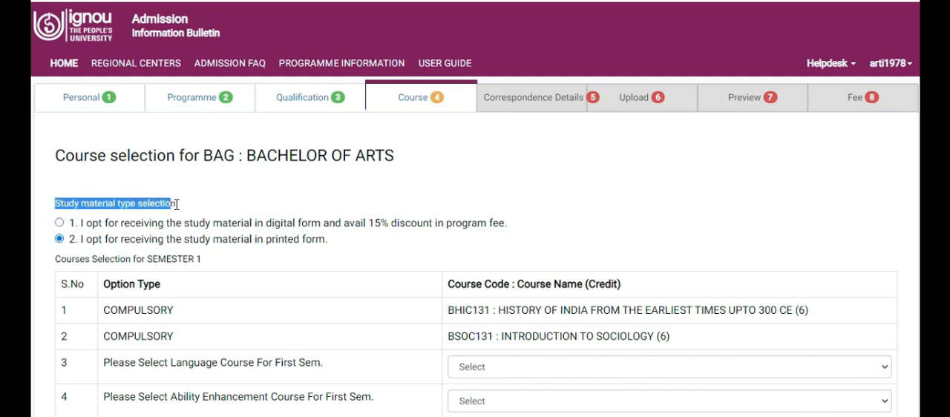
{"action": "left_click", "coordinate": [357, 191]}
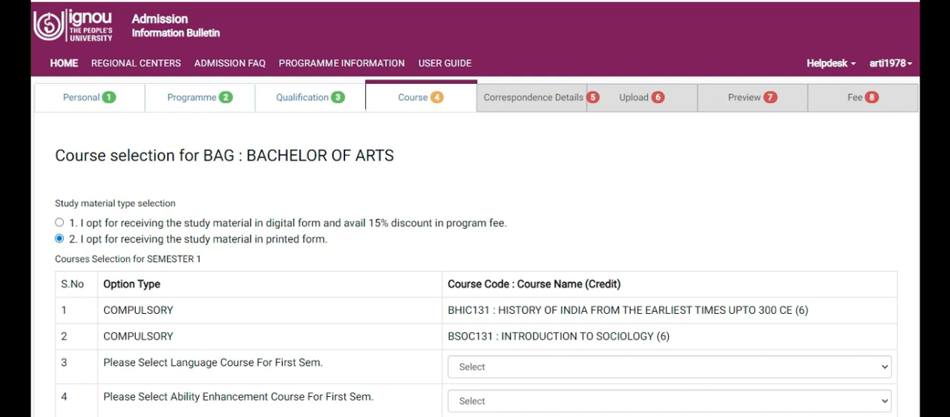
{"action": "scroll", "coordinate": [475, 208], "scroll_direction": "down", "scroll_amount": 3}
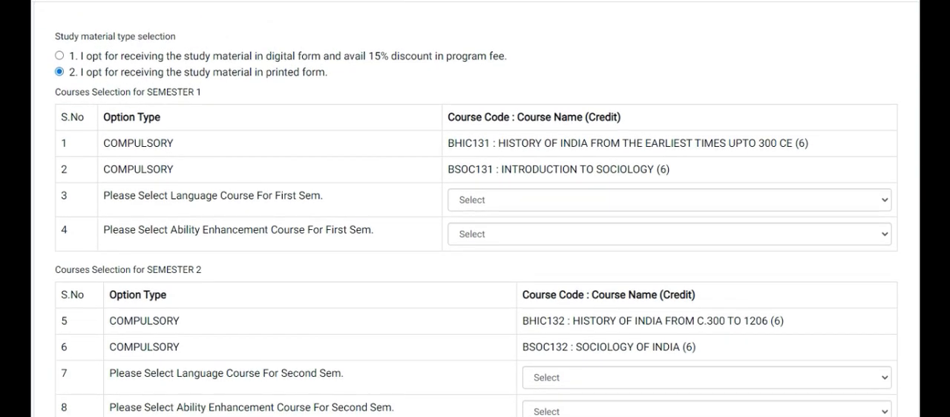
{"action": "scroll", "coordinate": [475, 220], "scroll_direction": "down", "scroll_amount": 1}
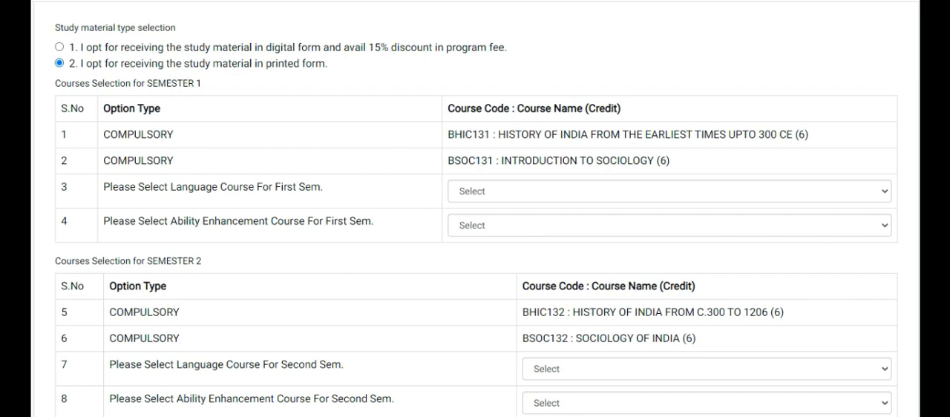
{"action": "scroll", "coordinate": [476, 211], "scroll_direction": "down", "scroll_amount": 1}
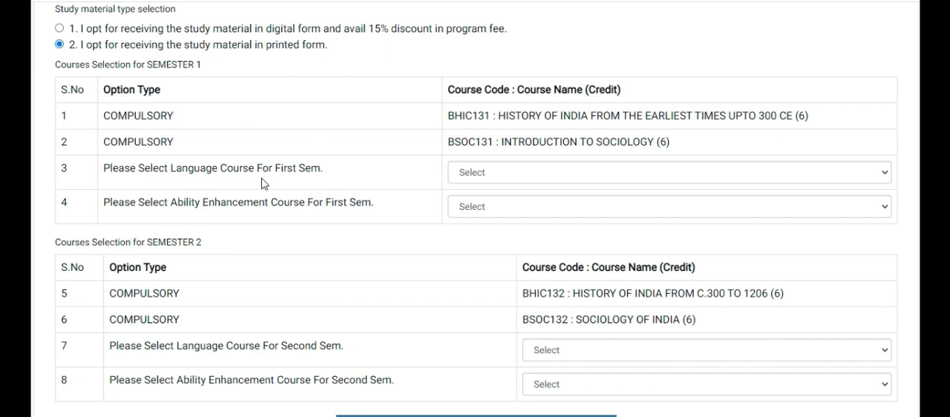
For semester 1, choose BEGLA135 : ENGLISH IN DAILY LIFE as language course and BEVAE181 : ENVIRONMENTAL STUDIES as ability enhancement course
{"action": "left_click", "coordinate": [688, 178]}
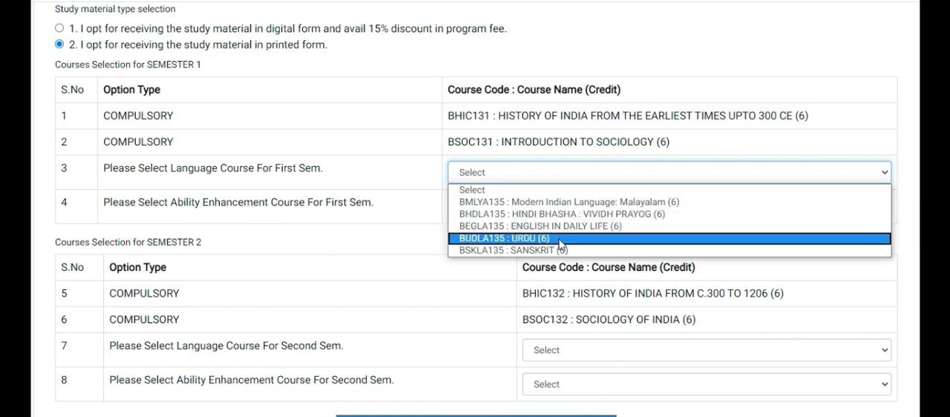
{"action": "left_click", "coordinate": [558, 227]}
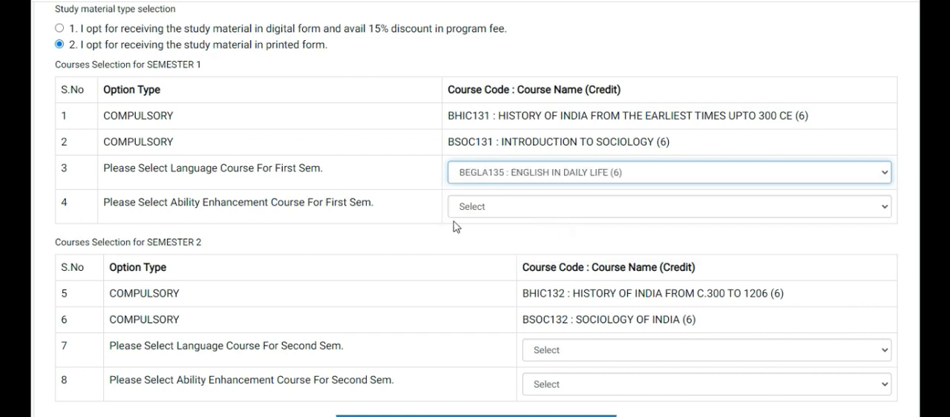
{"action": "left_click", "coordinate": [513, 207]}
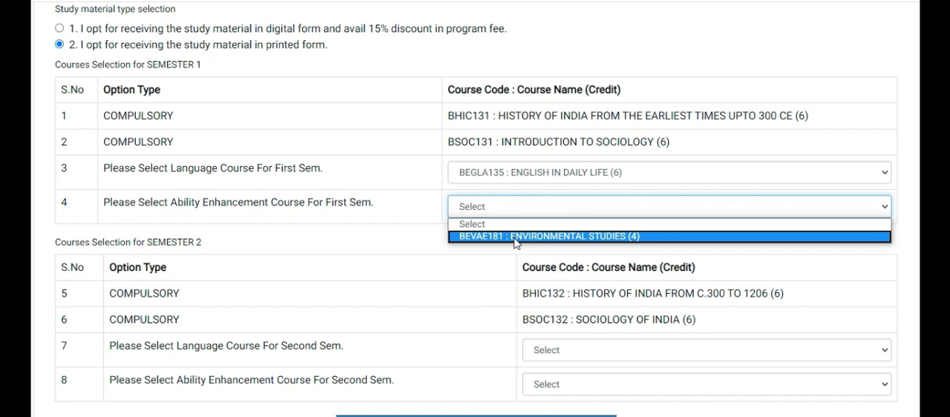
{"action": "left_click", "coordinate": [515, 238]}
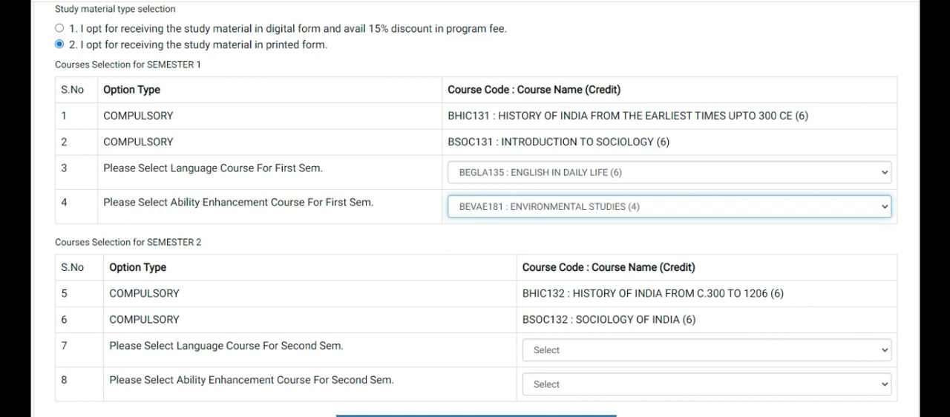
Review the semester 1 course selections and look over the semester 2 course list
{"action": "scroll", "coordinate": [475, 223], "scroll_direction": "down", "scroll_amount": 3}
{"action": "scroll", "coordinate": [445, 211], "scroll_direction": "up", "scroll_amount": 3}
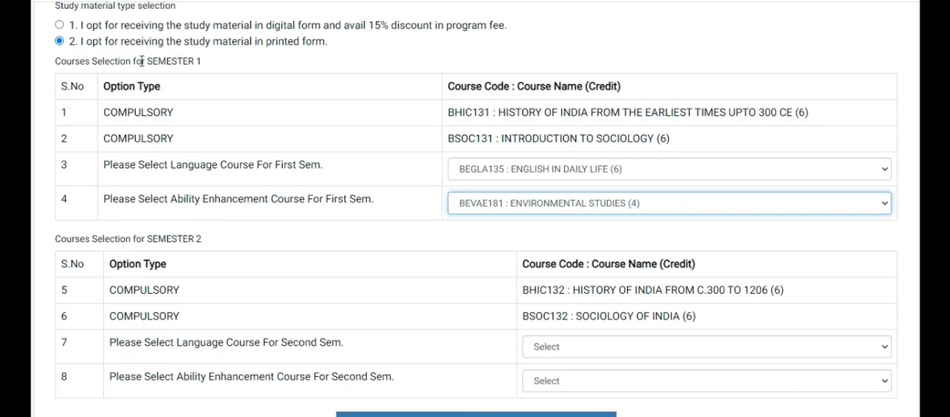
{"action": "left_click_drag", "start_coordinate": [147, 61], "coordinate": [222, 74]}
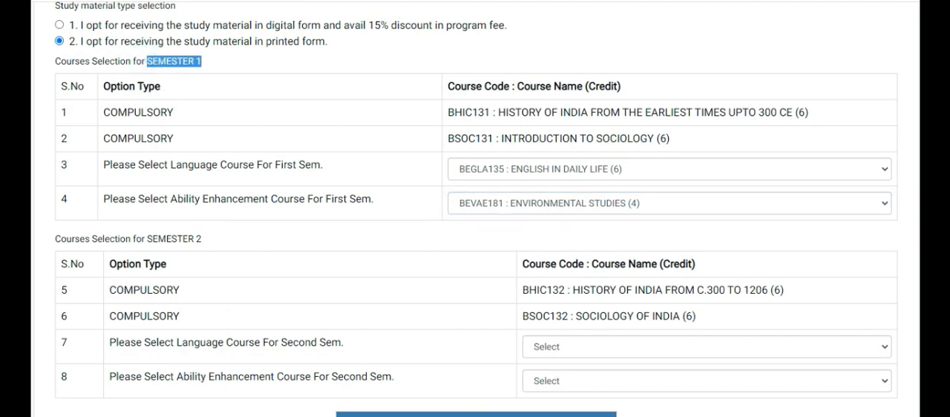
{"action": "scroll", "coordinate": [476, 208], "scroll_direction": "down", "scroll_amount": 1}
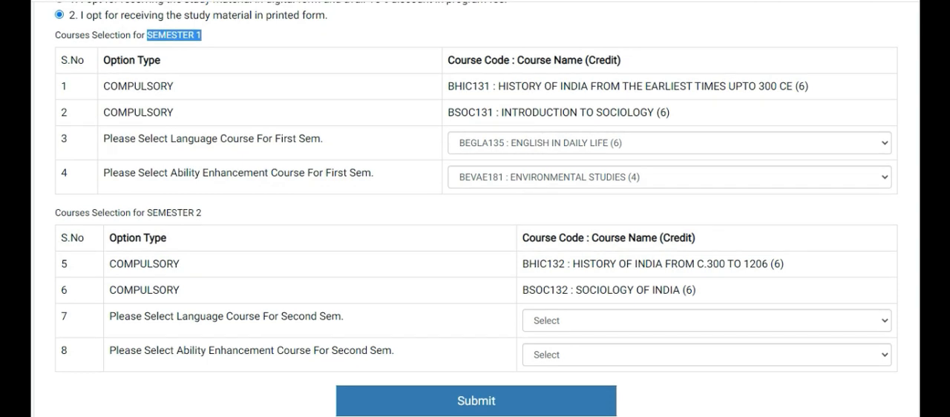
{"action": "scroll", "coordinate": [480, 197], "scroll_direction": "down", "scroll_amount": 3}
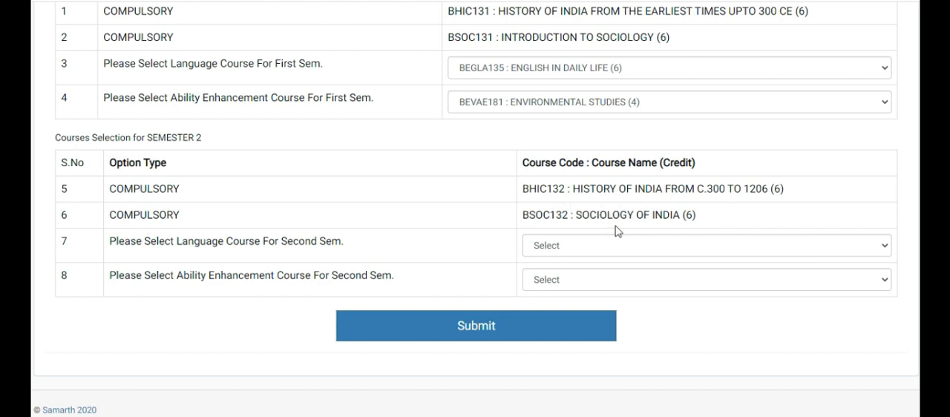
For semester 2, choose BHDLA136 : HINDI BHASHA : LEKHAN KAUSHAL and BEGAE182 : English Communication Skills, and submit the course selection
{"action": "left_click", "coordinate": [569, 246]}
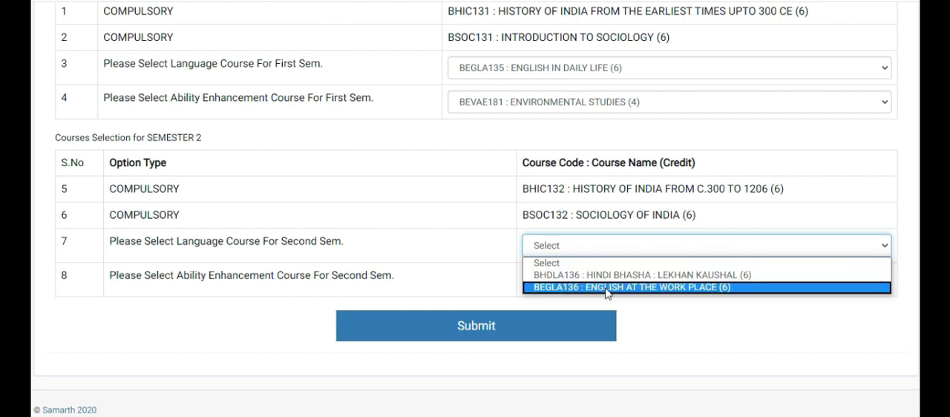
{"action": "left_click", "coordinate": [562, 276]}
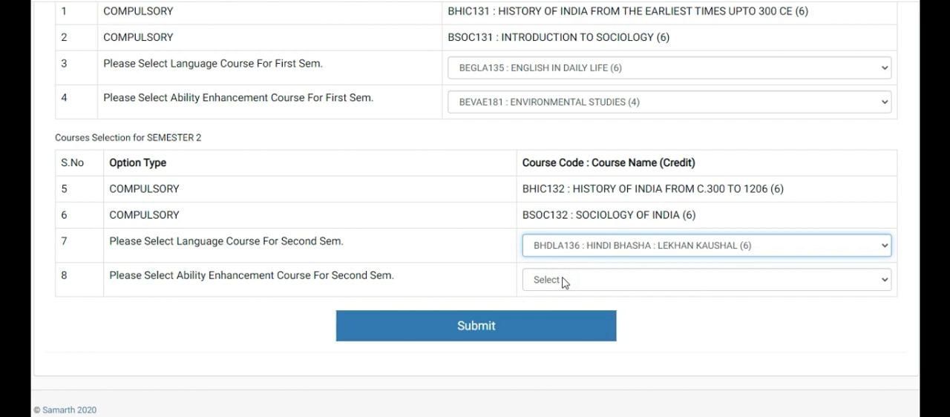
{"action": "left_click", "coordinate": [563, 280]}
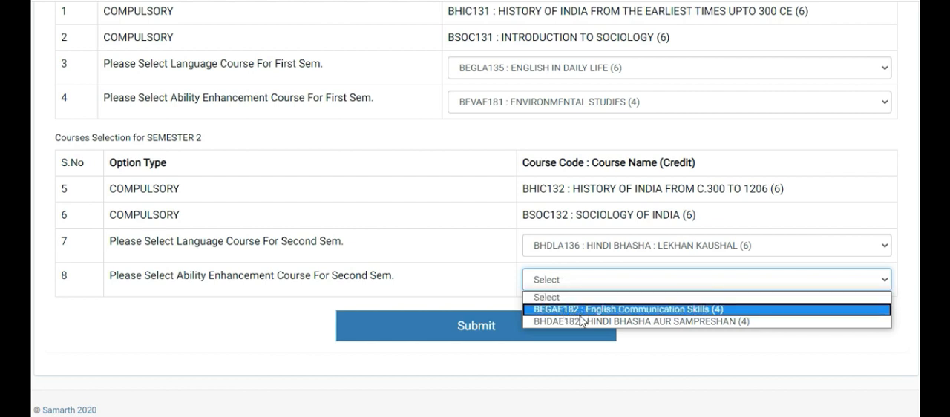
{"action": "left_click", "coordinate": [634, 322]}
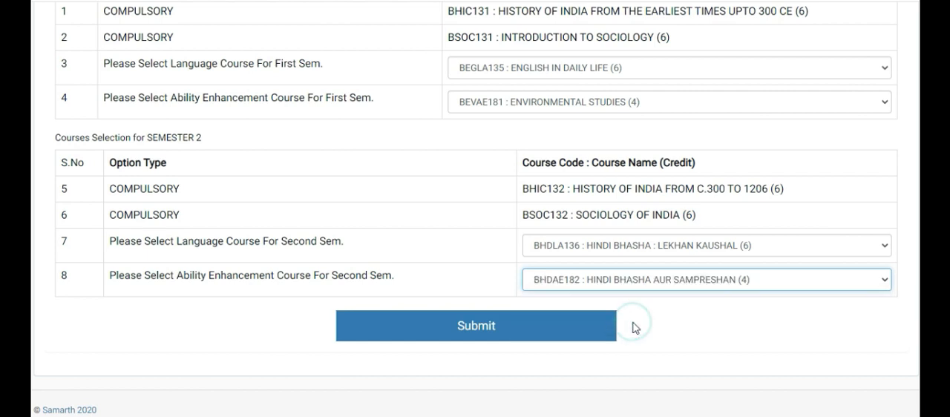
{"action": "left_click", "coordinate": [620, 282]}
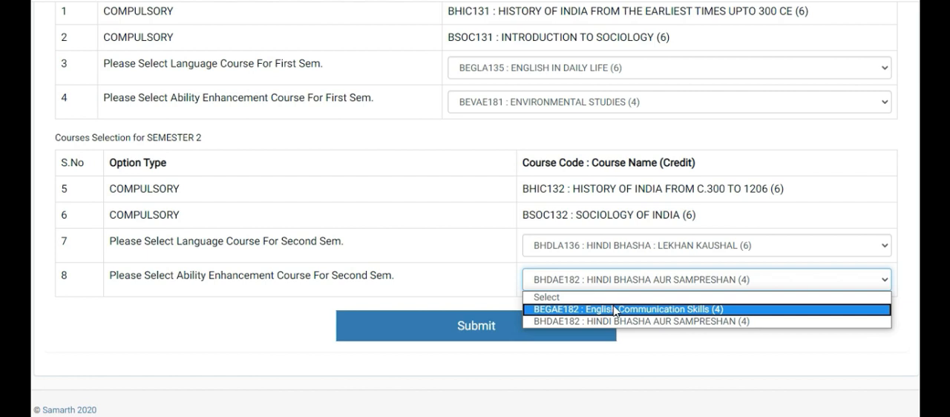
{"action": "left_click", "coordinate": [614, 309]}
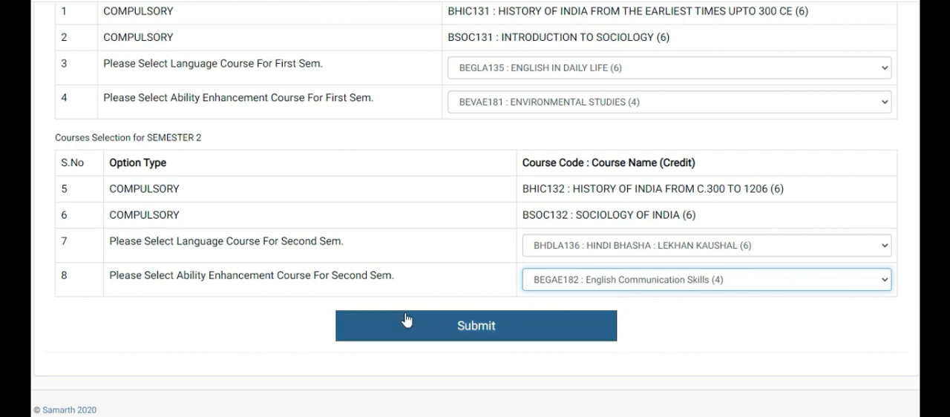
{"action": "left_click", "coordinate": [438, 331]}
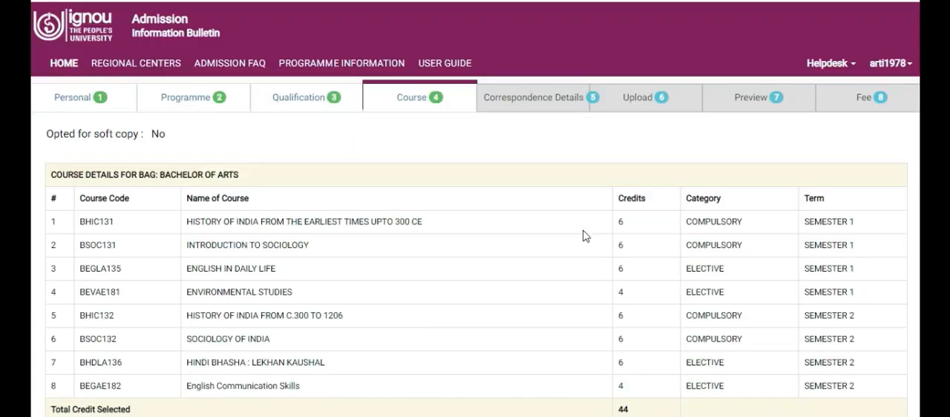
Review the course details for the Bachelor of Arts and continue to the correspondence details
{"action": "scroll", "coordinate": [475, 209], "scroll_direction": "down", "scroll_amount": 3}
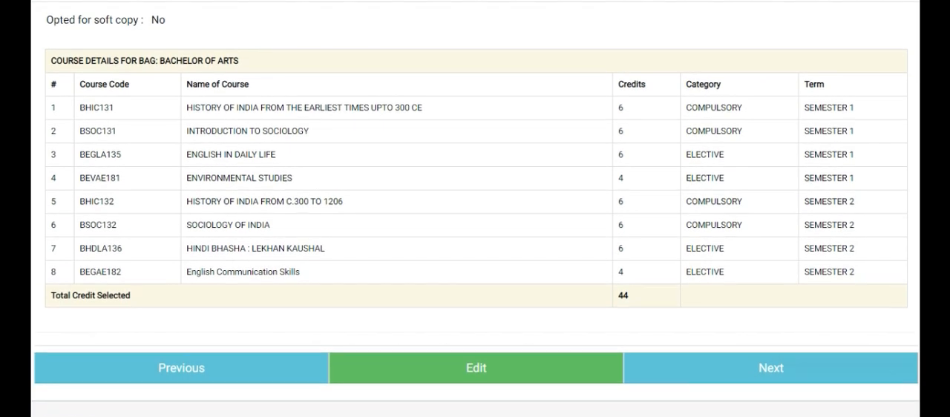
{"action": "scroll", "coordinate": [475, 203], "scroll_direction": "down", "scroll_amount": 1}
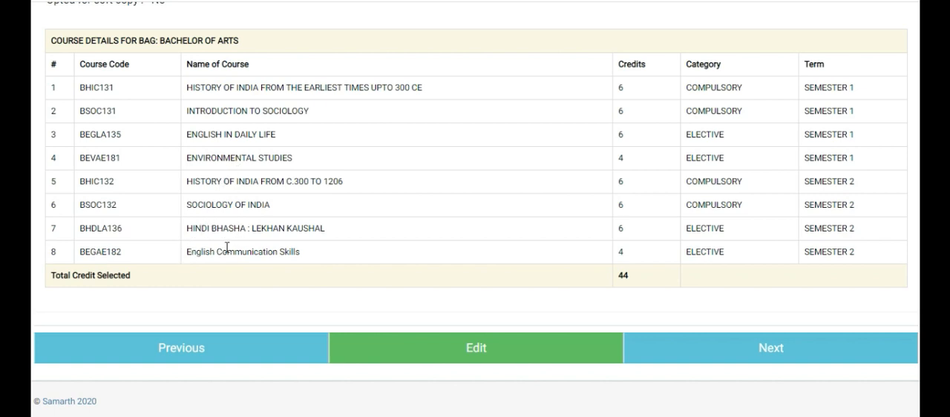
{"action": "left_click", "coordinate": [720, 352]}
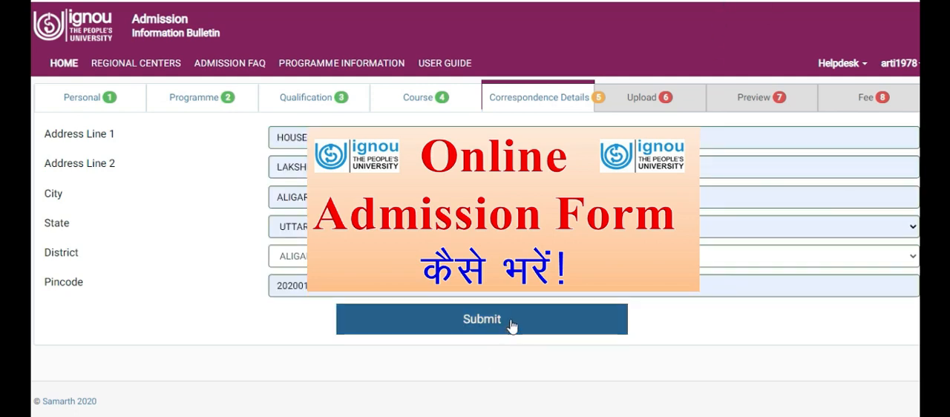
Submit the correspondence address, and continue to the document upload section to look over its document types, size limits and accepted formats
{"action": "left_click", "coordinate": [511, 323]}
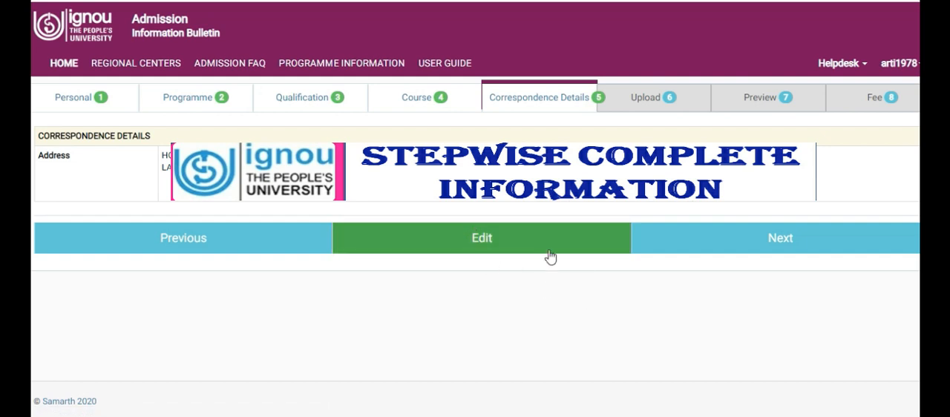
{"action": "left_click", "coordinate": [760, 239]}
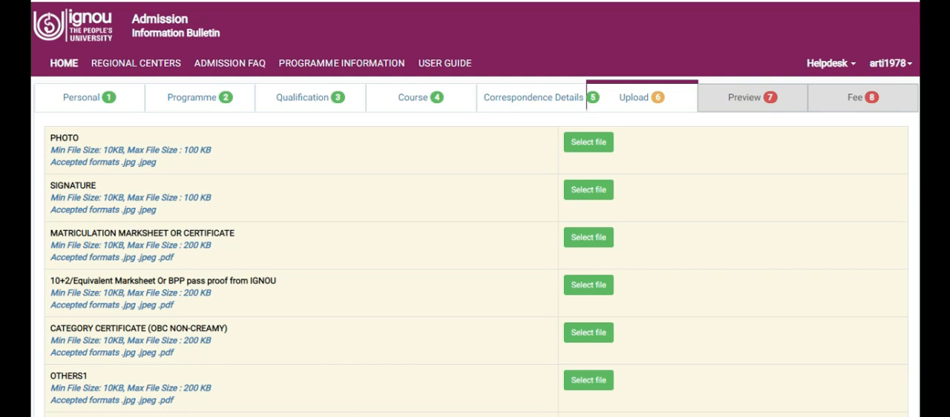
{"action": "scroll", "coordinate": [475, 208], "scroll_direction": "down", "scroll_amount": 3}
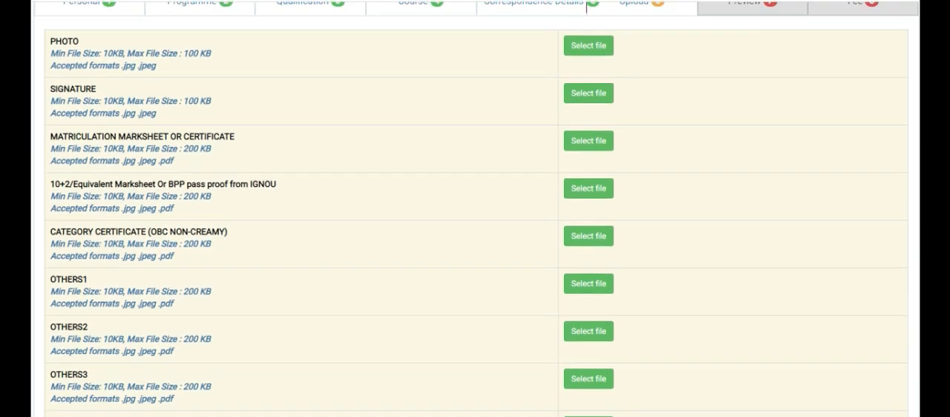
{"action": "scroll", "coordinate": [475, 208], "scroll_direction": "down", "scroll_amount": 2}
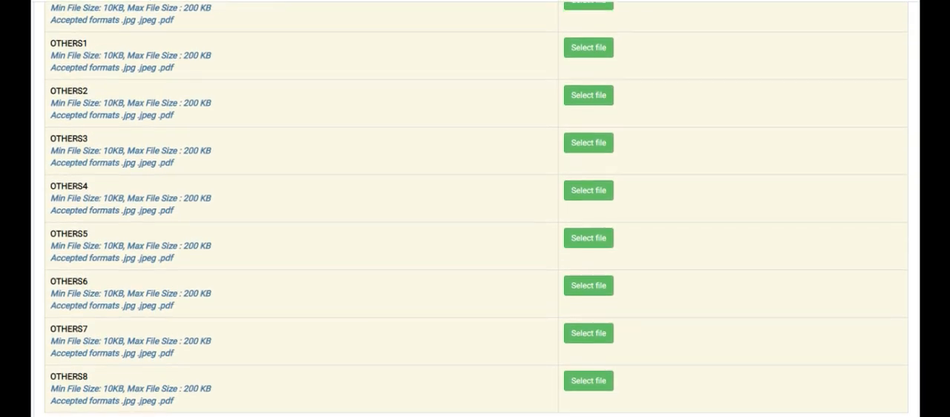
{"action": "scroll", "coordinate": [475, 209], "scroll_direction": "up", "scroll_amount": 5}
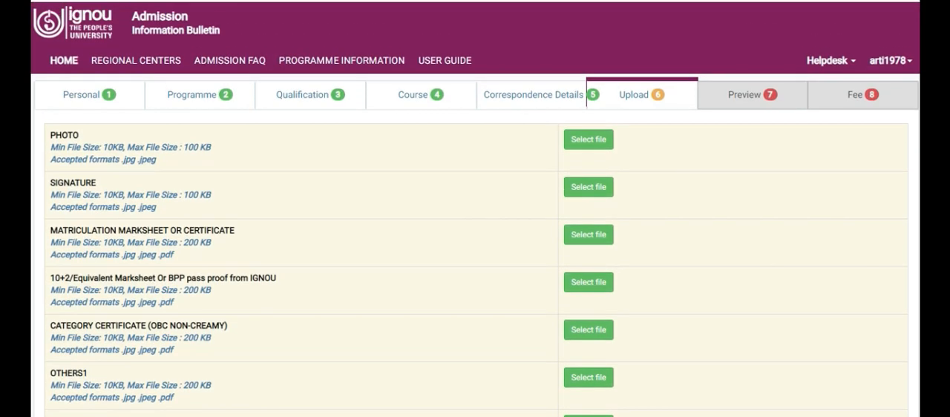
{"action": "scroll", "coordinate": [475, 208], "scroll_direction": "down", "scroll_amount": 1}
{"action": "scroll", "coordinate": [475, 208], "scroll_direction": "up", "scroll_amount": 1}
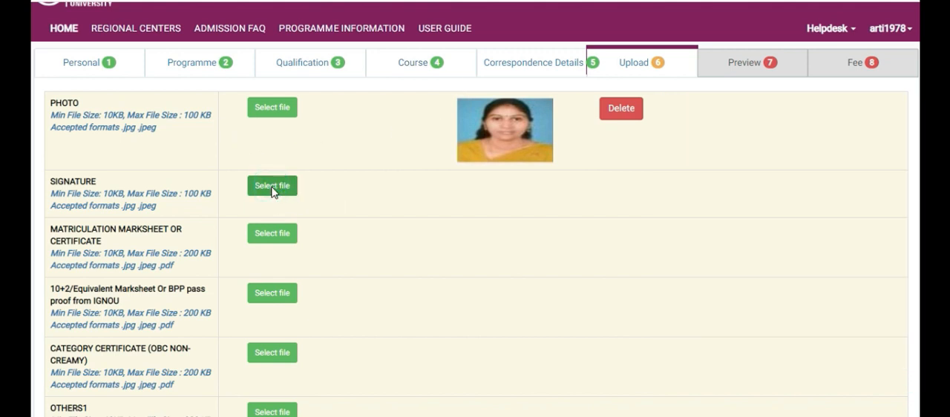
Upload Signature.jpg from the Documents for upload folder as the applicant's signature
{"action": "left_click", "coordinate": [270, 187]}
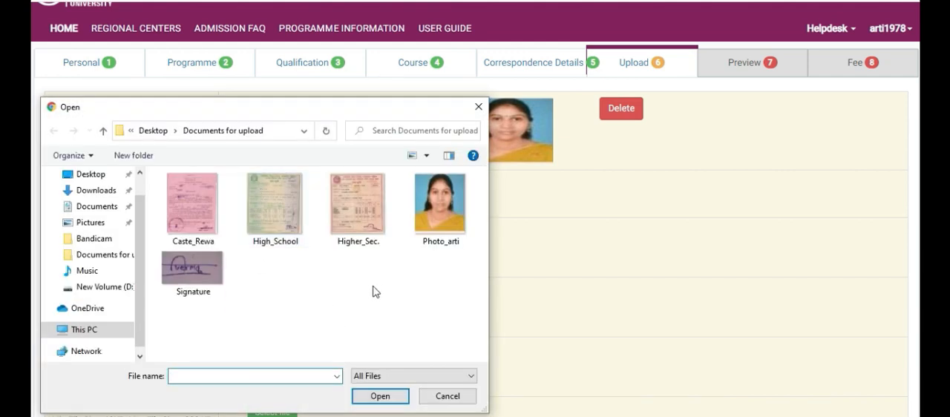
{"action": "left_click", "coordinate": [184, 279]}
{"action": "left_click", "coordinate": [374, 397]}
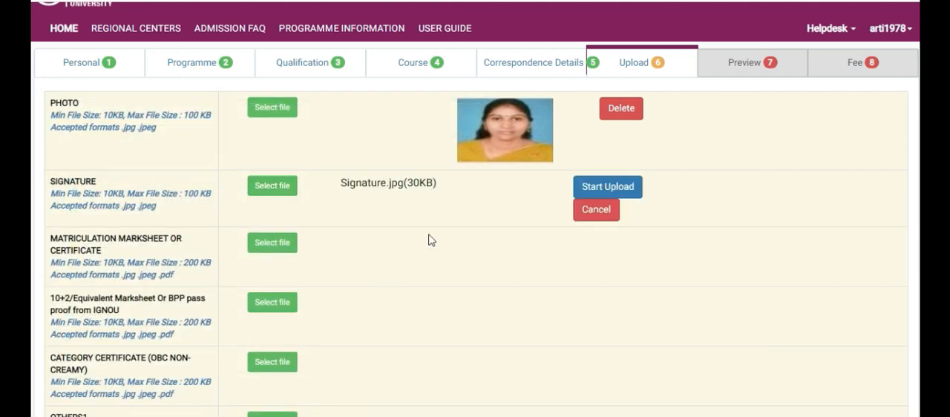
{"action": "left_click", "coordinate": [606, 187]}
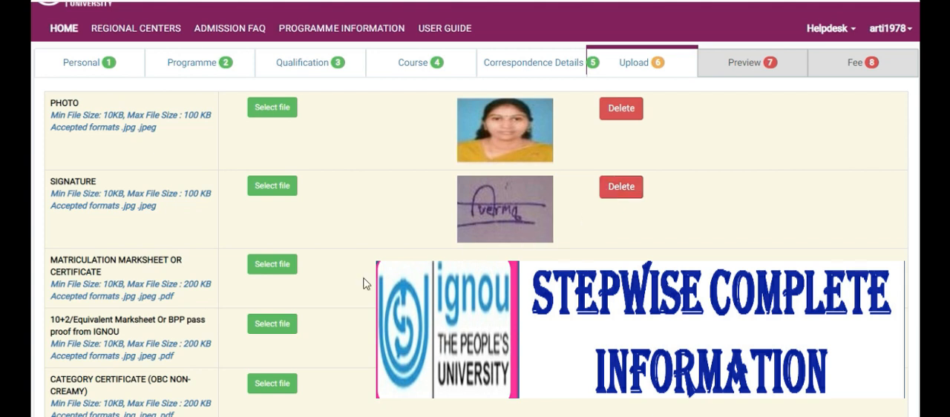
Upload High_School.jpg from the Documents for upload folder as the matriculation marksheet or certificate
{"action": "left_click", "coordinate": [268, 267]}
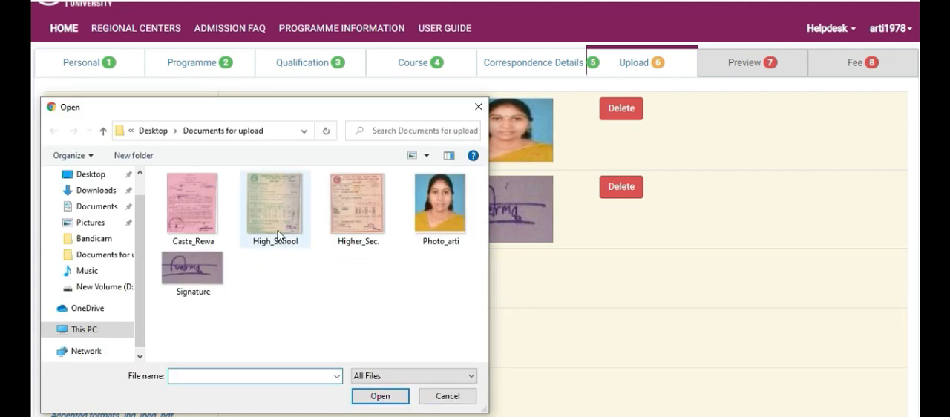
{"action": "left_click", "coordinate": [278, 235]}
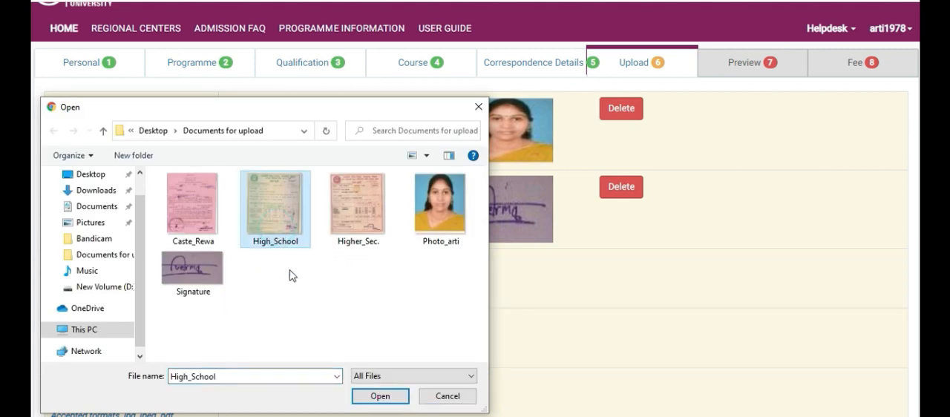
{"action": "left_click", "coordinate": [379, 396]}
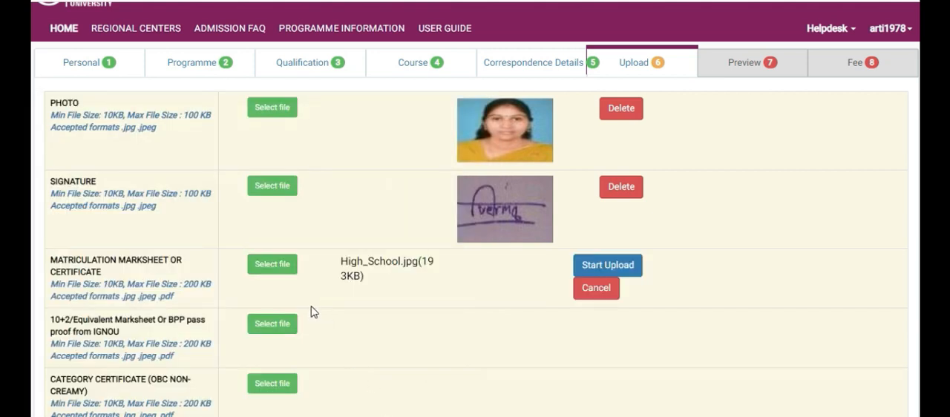
{"action": "left_click", "coordinate": [602, 265]}
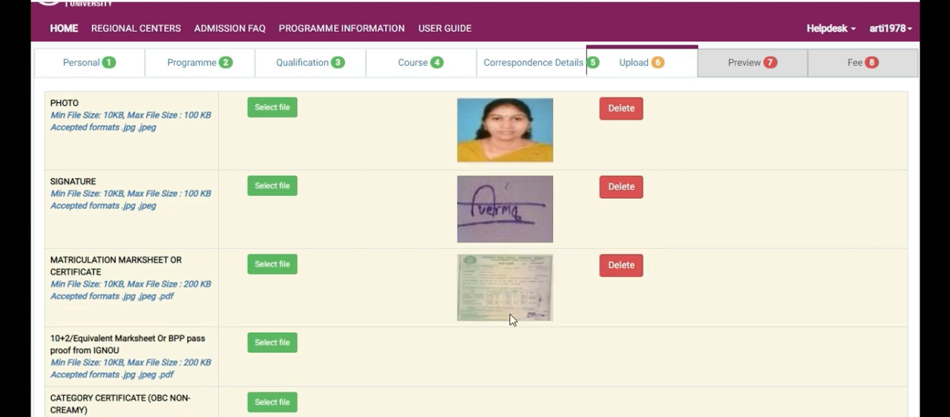
Upload the Higher_Sec. image from the Documents for upload folder as the 10+2/equivalent marksheet
{"action": "left_click", "coordinate": [275, 345]}
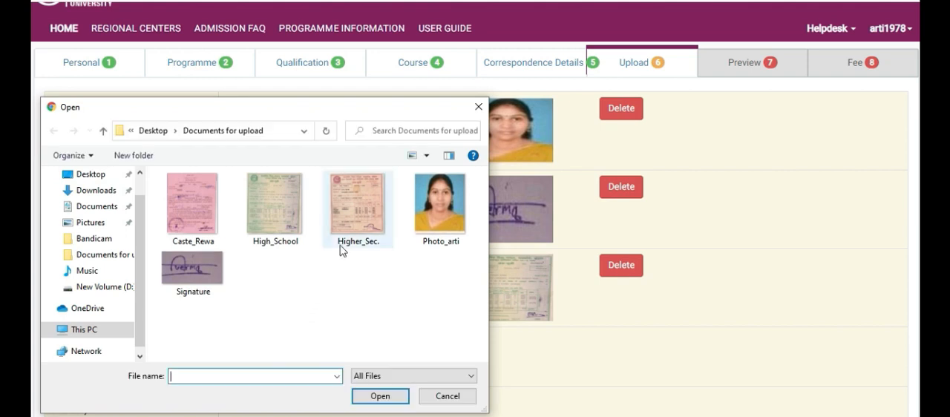
{"action": "left_click", "coordinate": [354, 225]}
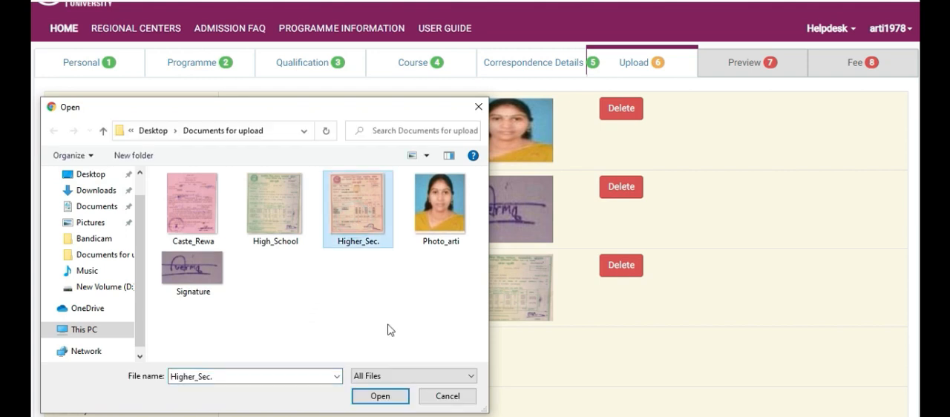
{"action": "left_click", "coordinate": [379, 396]}
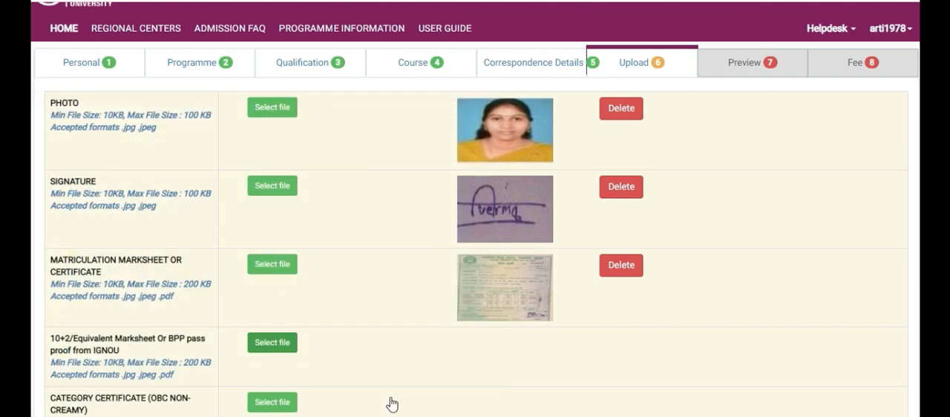
{"action": "left_click", "coordinate": [618, 342]}
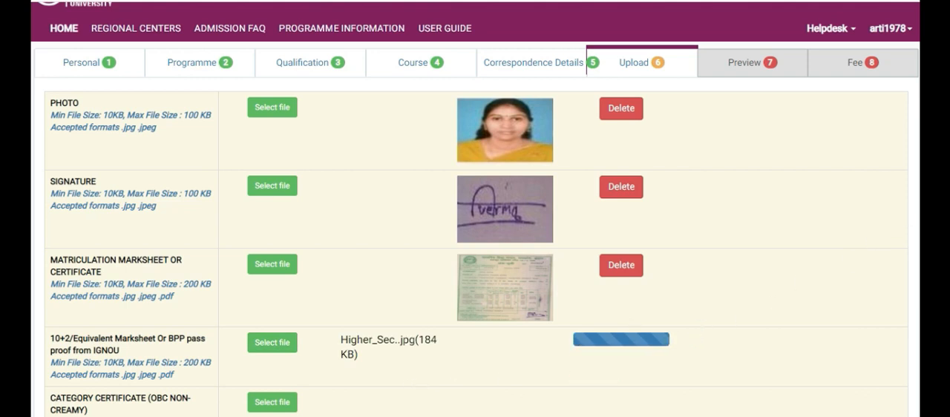
Upload Caste_Rewa.jpg from the Documents for upload folder as the OBC non-creamy category certificate, and check the uploaded documents
{"action": "scroll", "coordinate": [475, 209], "scroll_direction": "down", "scroll_amount": 3}
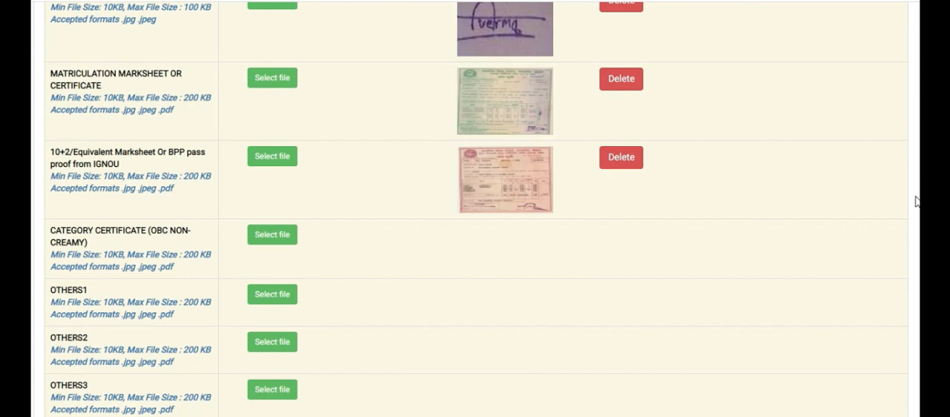
{"action": "left_click", "coordinate": [273, 239]}
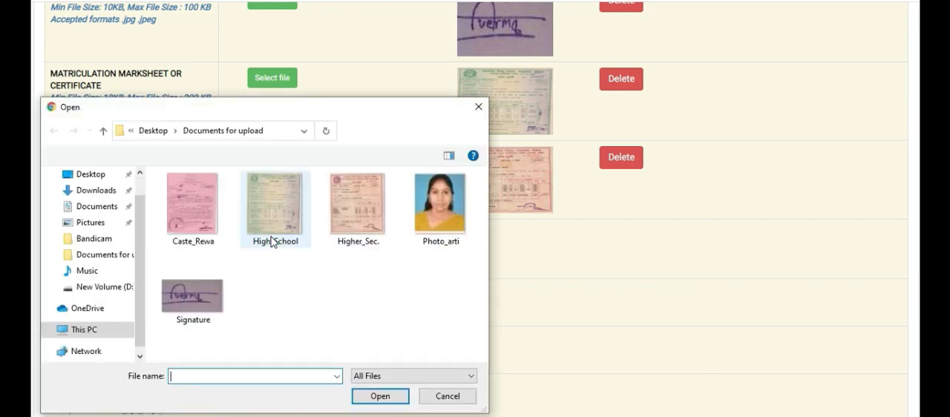
{"action": "left_click", "coordinate": [181, 199]}
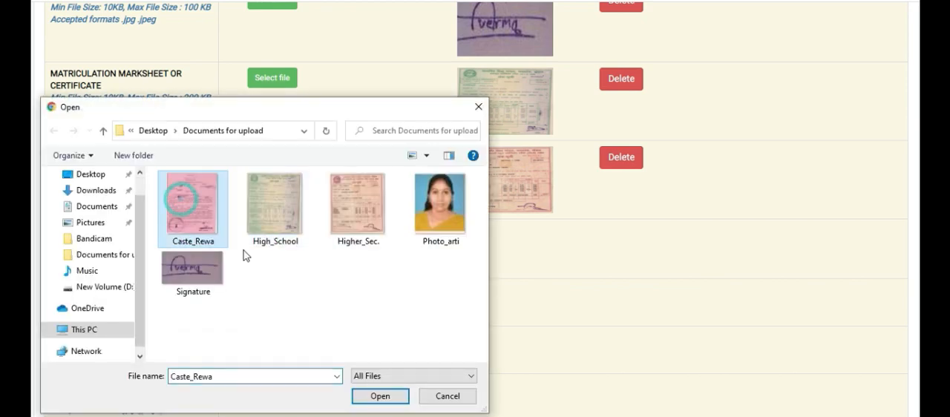
{"action": "left_click", "coordinate": [378, 396]}
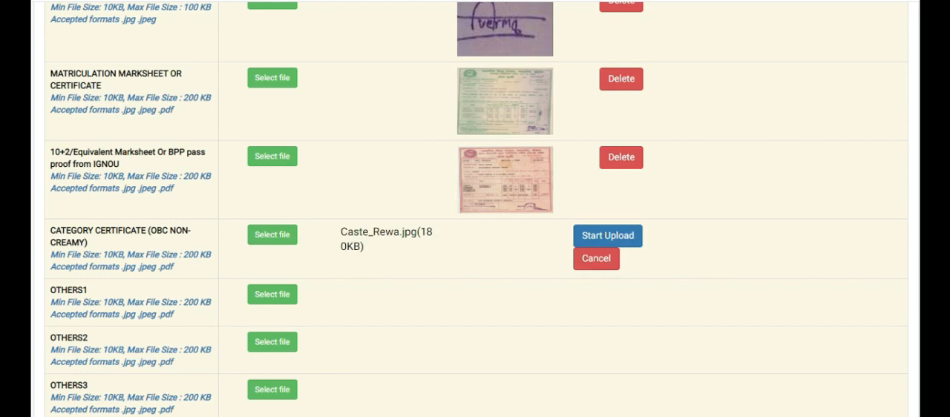
{"action": "scroll", "coordinate": [475, 208], "scroll_direction": "down", "scroll_amount": 3}
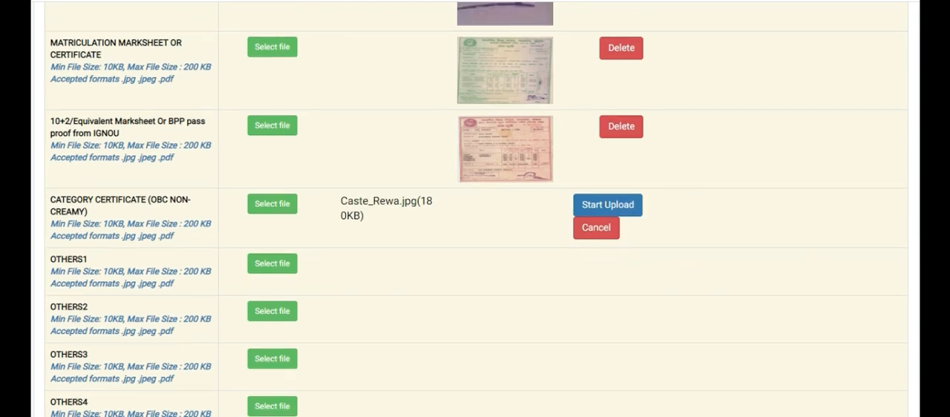
{"action": "scroll", "coordinate": [475, 208], "scroll_direction": "down", "scroll_amount": 1}
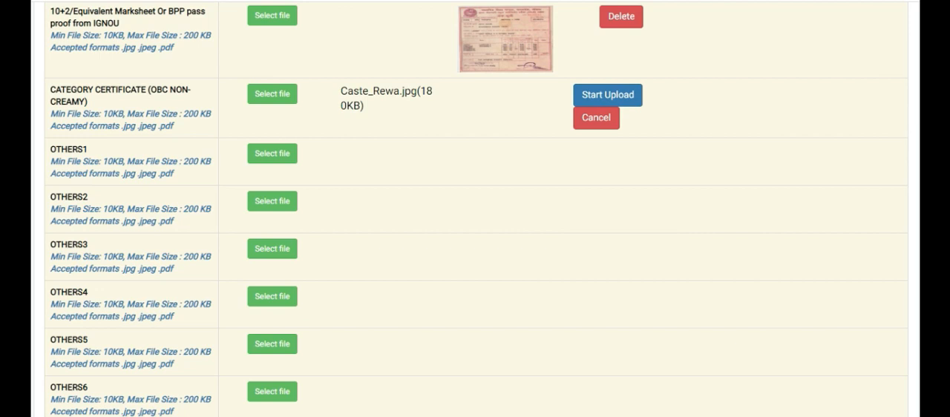
{"action": "left_click", "coordinate": [615, 94]}
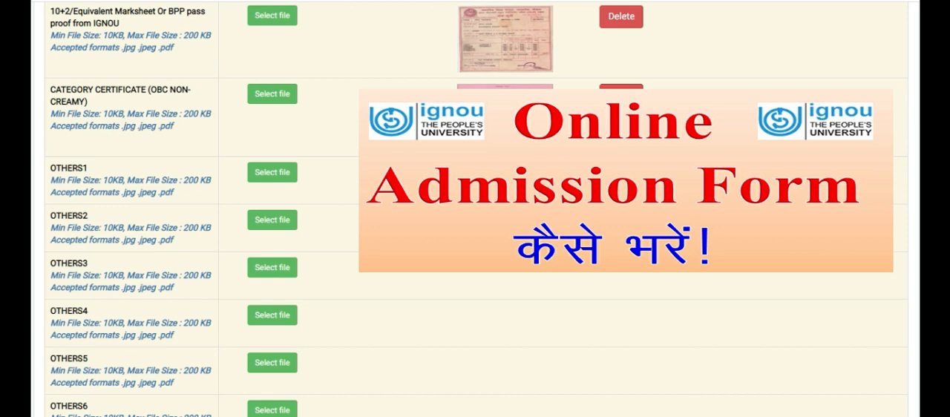
{"action": "scroll", "coordinate": [475, 209], "scroll_direction": "up", "scroll_amount": 5}
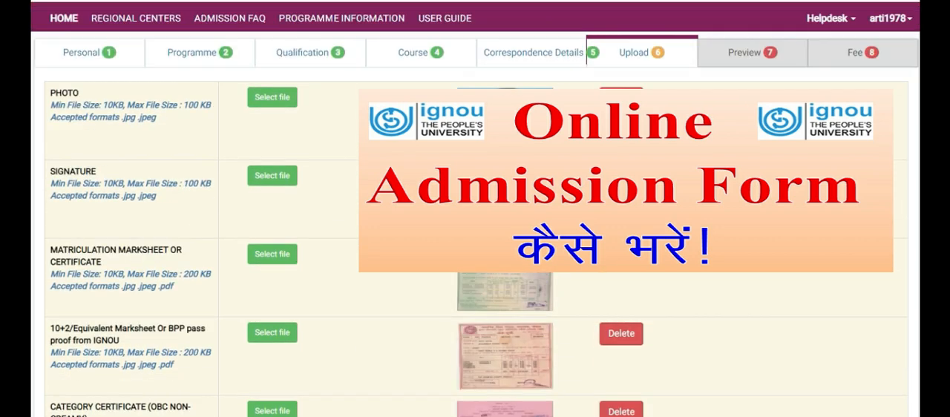
Continue from the completed document uploads to the application preview
{"action": "scroll", "coordinate": [475, 208], "scroll_direction": "down", "scroll_amount": 1}
{"action": "scroll", "coordinate": [474, 209], "scroll_direction": "down", "scroll_amount": 7}
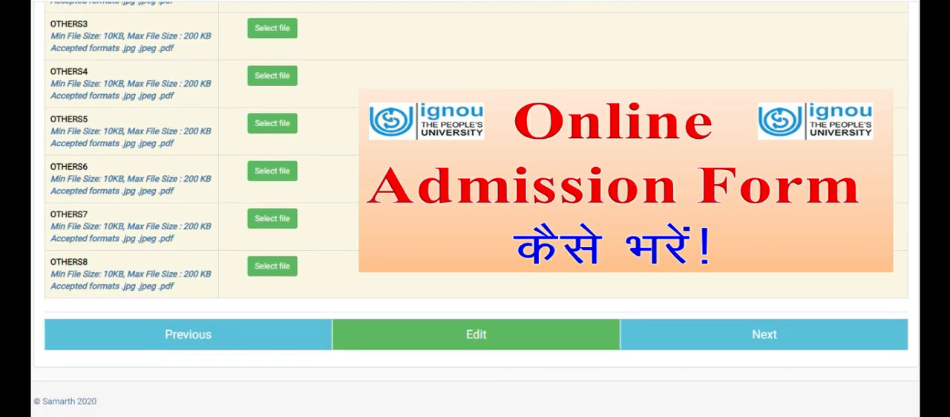
{"action": "left_click", "coordinate": [684, 339]}
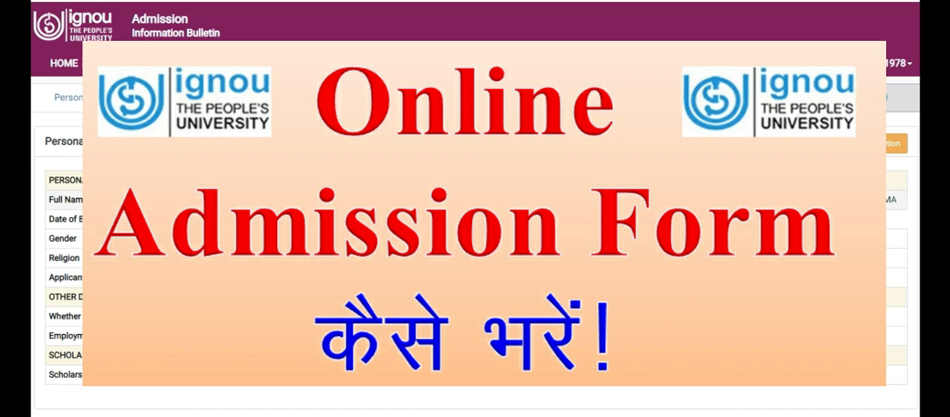
Review the application preview from the personal and programme details through courses, correspondence address, uploads, fee details and self declaration
{"action": "scroll", "coordinate": [474, 223], "scroll_direction": "down", "scroll_amount": 2}
{"action": "scroll", "coordinate": [475, 223], "scroll_direction": "down", "scroll_amount": 2}
{"action": "scroll", "coordinate": [475, 223], "scroll_direction": "up", "scroll_amount": 1}
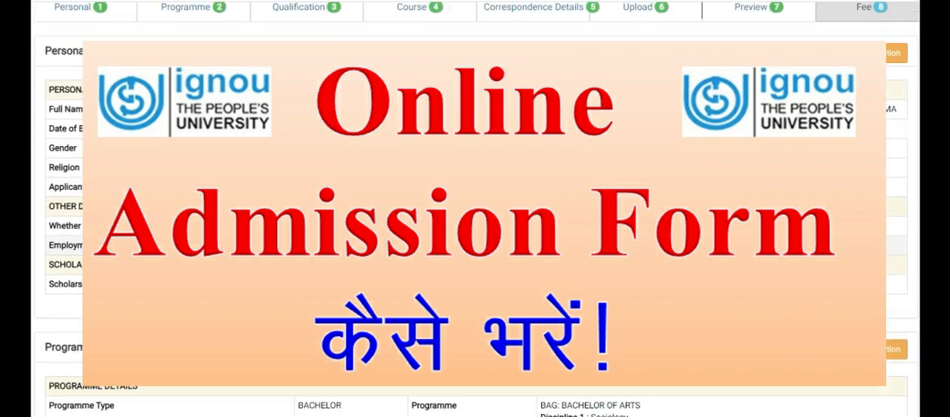
{"action": "scroll", "coordinate": [475, 222], "scroll_direction": "down", "scroll_amount": 3}
{"action": "scroll", "coordinate": [475, 223], "scroll_direction": "down", "scroll_amount": 4}
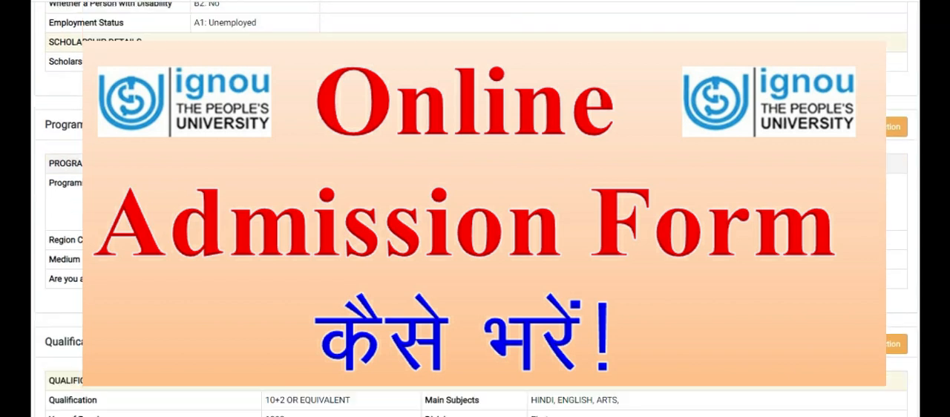
{"action": "scroll", "coordinate": [643, 208], "scroll_direction": "down", "scroll_amount": 5}
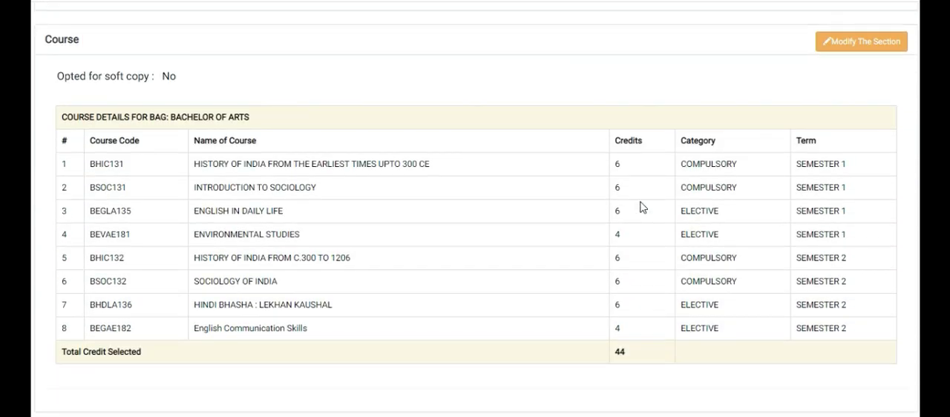
{"action": "scroll", "coordinate": [642, 208], "scroll_direction": "down", "scroll_amount": 5}
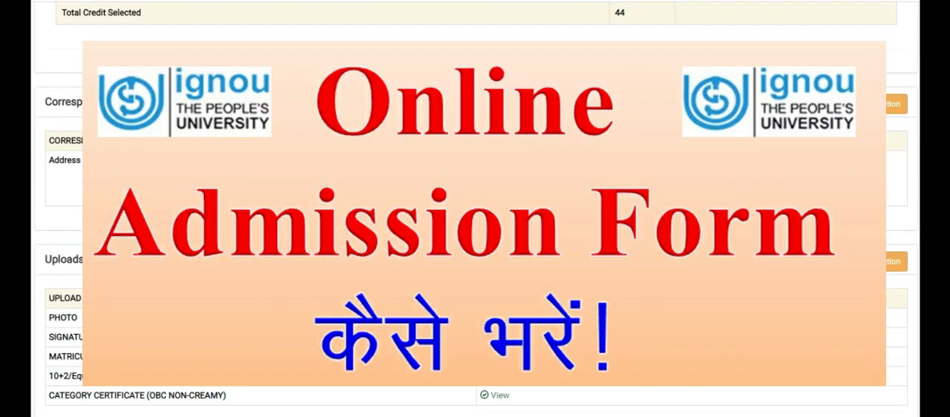
{"action": "scroll", "coordinate": [642, 207], "scroll_direction": "down", "scroll_amount": 3}
{"action": "scroll", "coordinate": [642, 208], "scroll_direction": "down", "scroll_amount": 1}
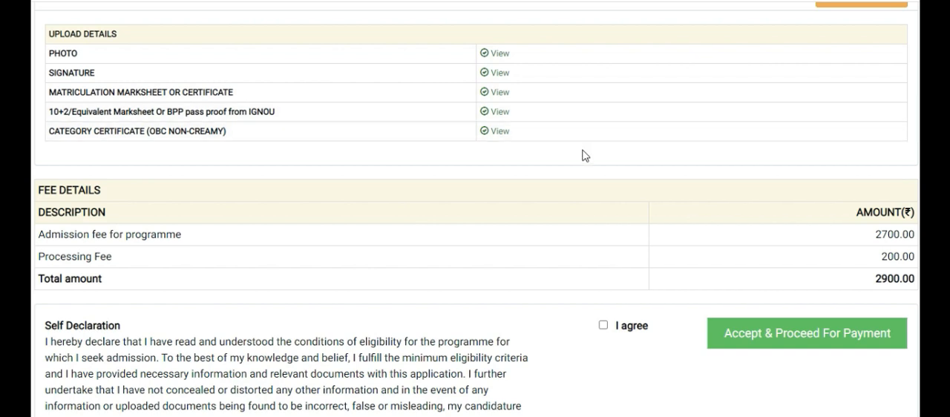
{"action": "scroll", "coordinate": [582, 156], "scroll_direction": "down", "scroll_amount": 1}
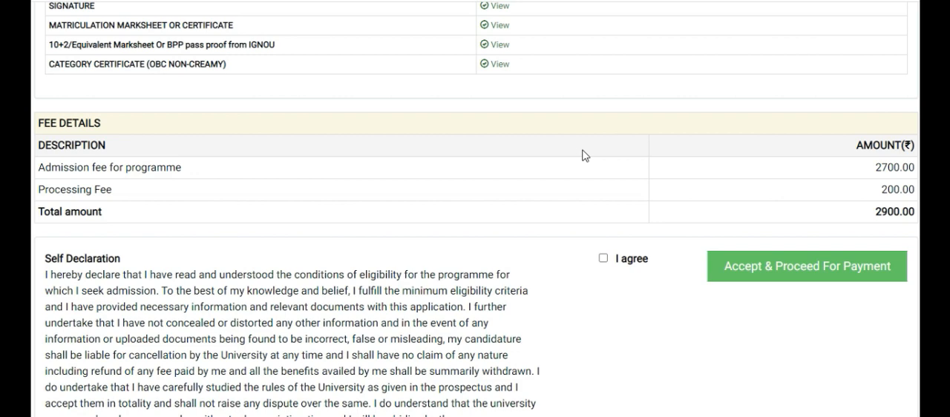
{"action": "scroll", "coordinate": [582, 156], "scroll_direction": "down", "scroll_amount": 3}
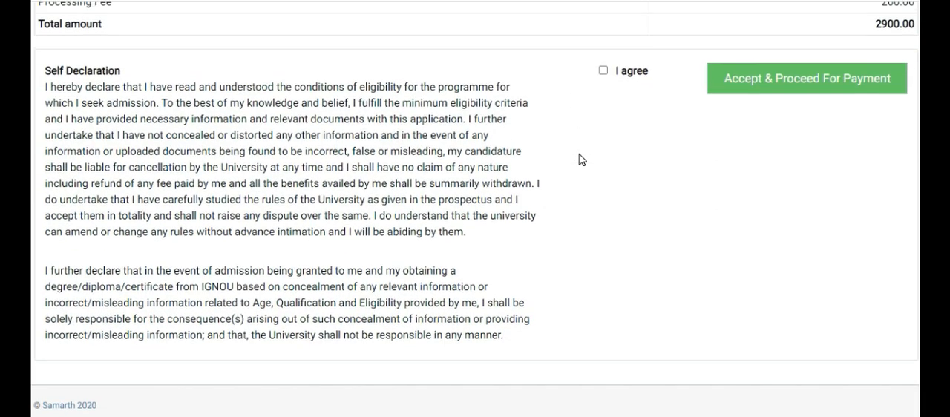
Recheck the previewed personal, programme and qualification sections, and read the fee details and self declaration text
{"action": "scroll", "coordinate": [583, 159], "scroll_direction": "up", "scroll_amount": 20}
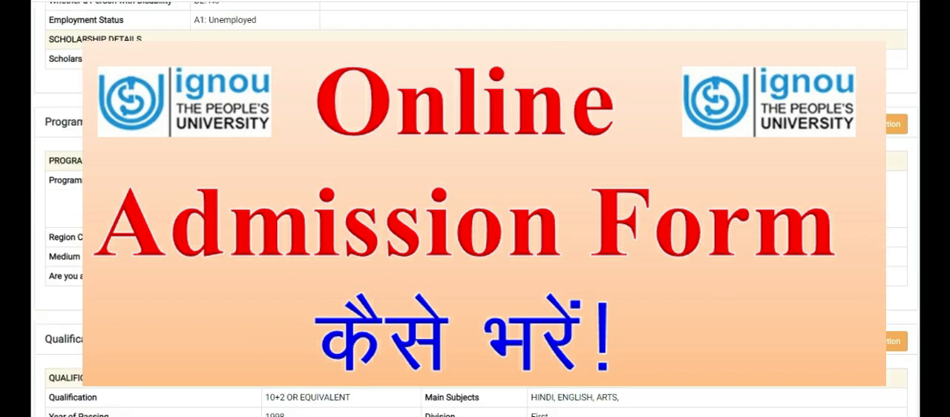
{"action": "scroll", "coordinate": [582, 159], "scroll_direction": "up", "scroll_amount": 5}
{"action": "scroll", "coordinate": [582, 159], "scroll_direction": "down", "scroll_amount": 15}
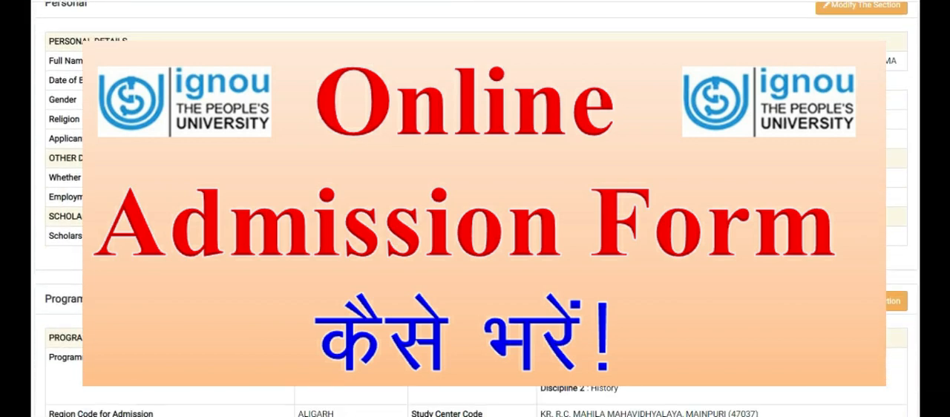
{"action": "scroll", "coordinate": [580, 159], "scroll_direction": "down", "scroll_amount": 12}
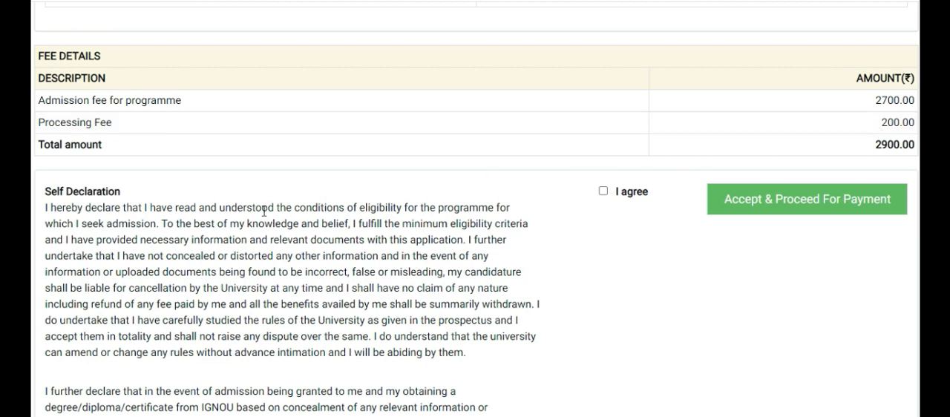
{"action": "scroll", "coordinate": [382, 214], "scroll_direction": "down", "scroll_amount": 3}
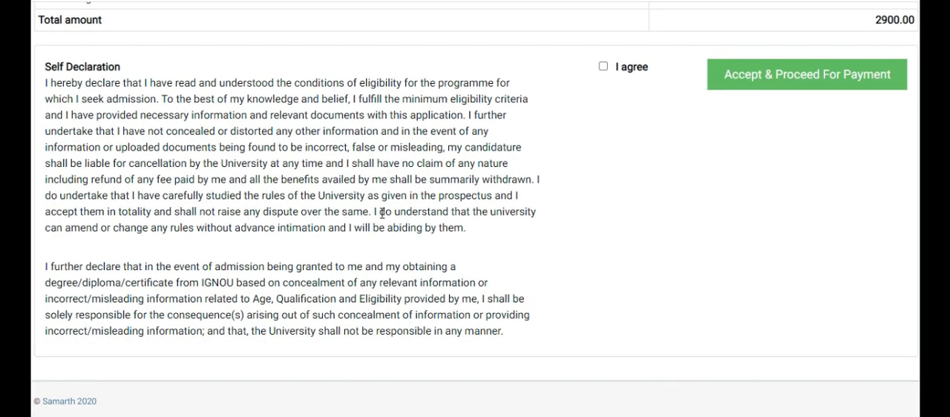
{"action": "scroll", "coordinate": [381, 213], "scroll_direction": "up", "scroll_amount": 1}
{"action": "scroll", "coordinate": [381, 214], "scroll_direction": "up", "scroll_amount": 10}
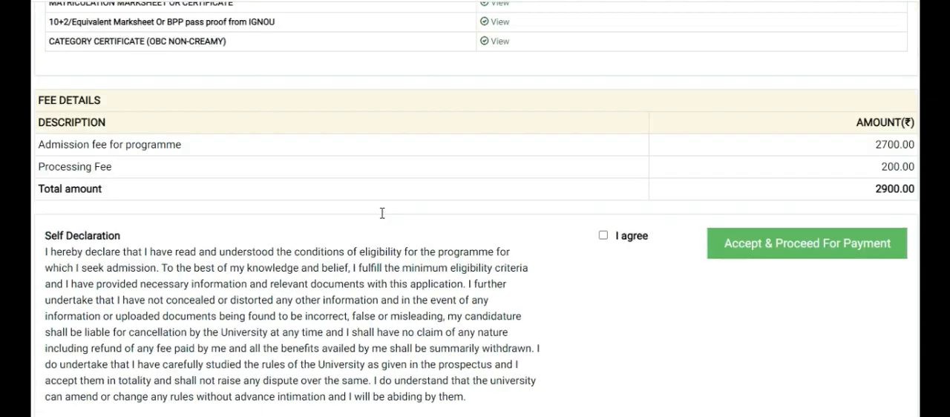
{"action": "scroll", "coordinate": [474, 223], "scroll_direction": "up", "scroll_amount": 8}
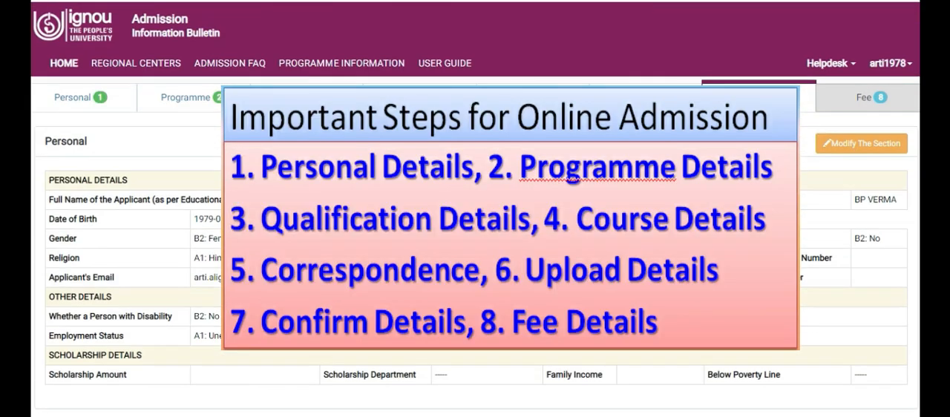
Go over the preview once more and agree to the self declaration
{"action": "scroll", "coordinate": [475, 223], "scroll_direction": "down", "scroll_amount": 1}
{"action": "scroll", "coordinate": [475, 223], "scroll_direction": "up", "scroll_amount": 1}
{"action": "scroll", "coordinate": [475, 222], "scroll_direction": "down", "scroll_amount": 1}
{"action": "scroll", "coordinate": [475, 223], "scroll_direction": "down", "scroll_amount": 4}
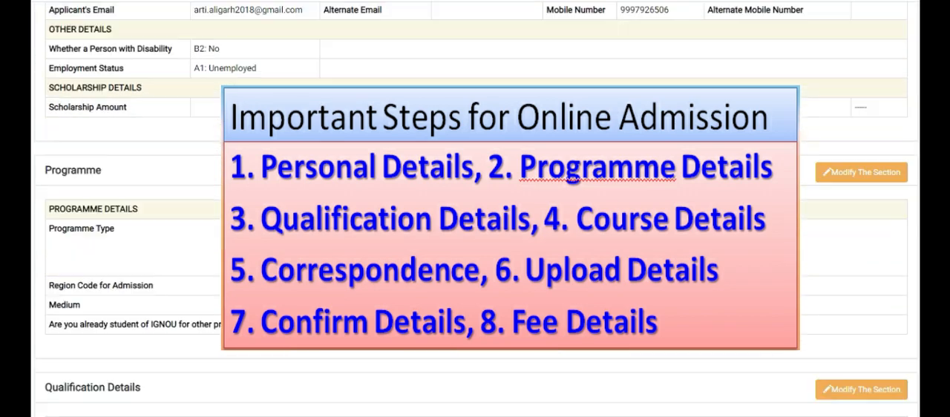
{"action": "scroll", "coordinate": [433, 165], "scroll_direction": "down", "scroll_amount": 15}
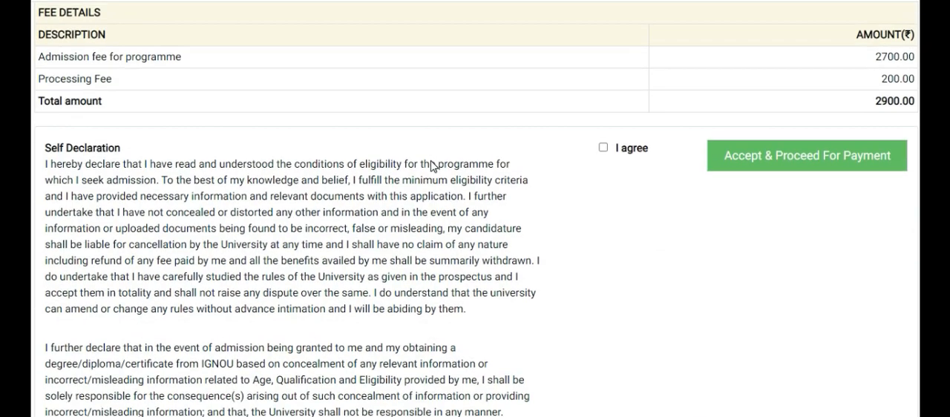
{"action": "left_click", "coordinate": [602, 68]}
Examine the uploads, correspondence, course and qualification sections of the preview for anything needing modification before submission
{"action": "scroll", "coordinate": [560, 184], "scroll_direction": "up", "scroll_amount": 15}
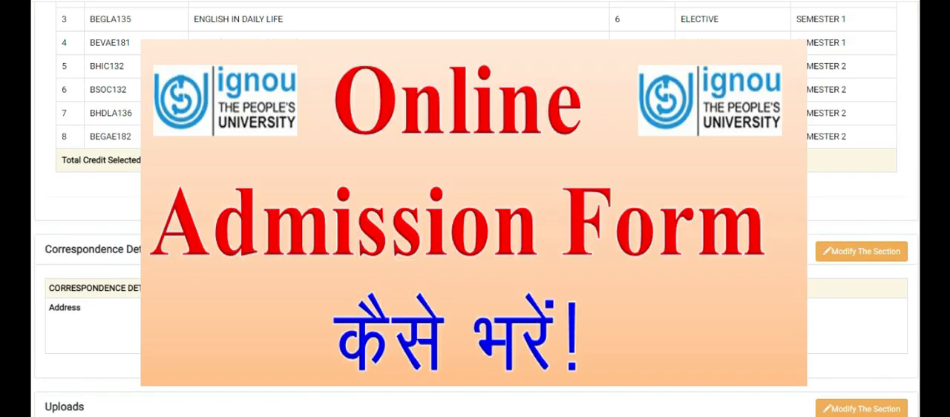
{"action": "scroll", "coordinate": [475, 209], "scroll_direction": "down", "scroll_amount": 5}
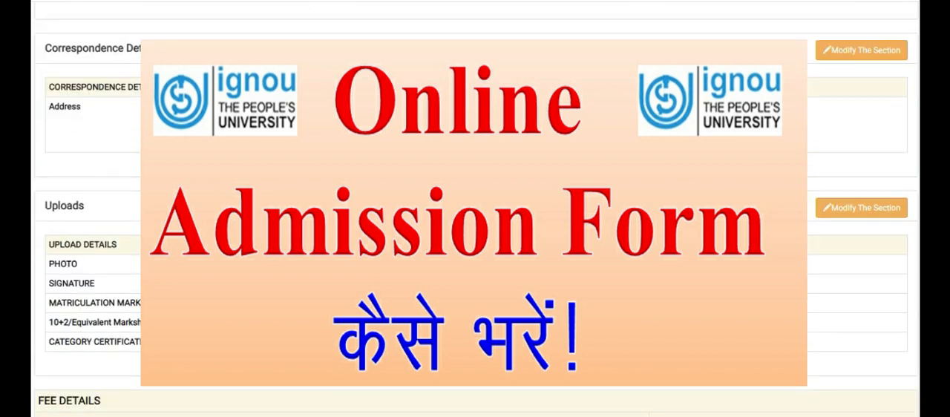
{"action": "scroll", "coordinate": [475, 209], "scroll_direction": "up", "scroll_amount": 2}
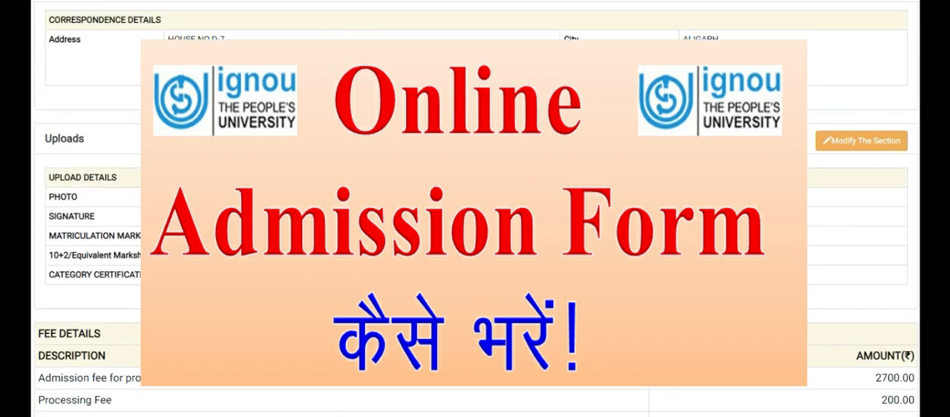
{"action": "scroll", "coordinate": [874, 145], "scroll_direction": "up", "scroll_amount": 4}
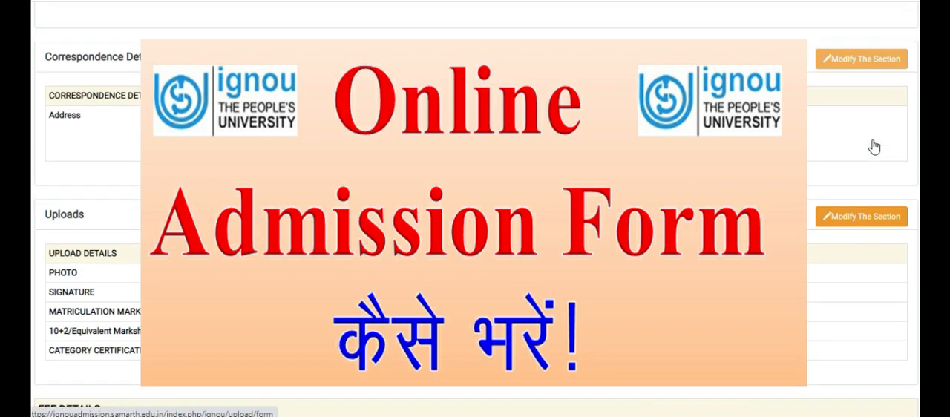
{"action": "scroll", "coordinate": [873, 146], "scroll_direction": "up", "scroll_amount": 6}
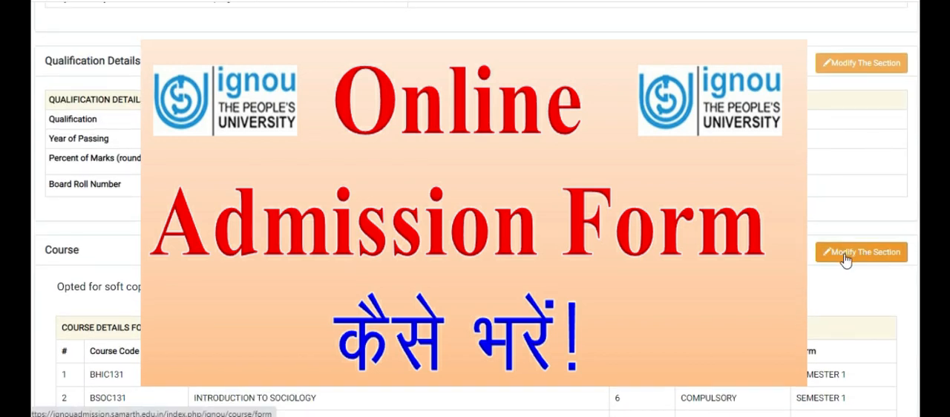
{"action": "scroll", "coordinate": [838, 257], "scroll_direction": "up", "scroll_amount": 8}
{"action": "scroll", "coordinate": [829, 255], "scroll_direction": "up", "scroll_amount": 2}
Accept the declaration, proceed for payment and confirm the final submission of the application
{"action": "scroll", "coordinate": [830, 254], "scroll_direction": "down", "scroll_amount": 5}
{"action": "scroll", "coordinate": [830, 254], "scroll_direction": "down", "scroll_amount": 10}
{"action": "scroll", "coordinate": [830, 253], "scroll_direction": "down", "scroll_amount": 10}
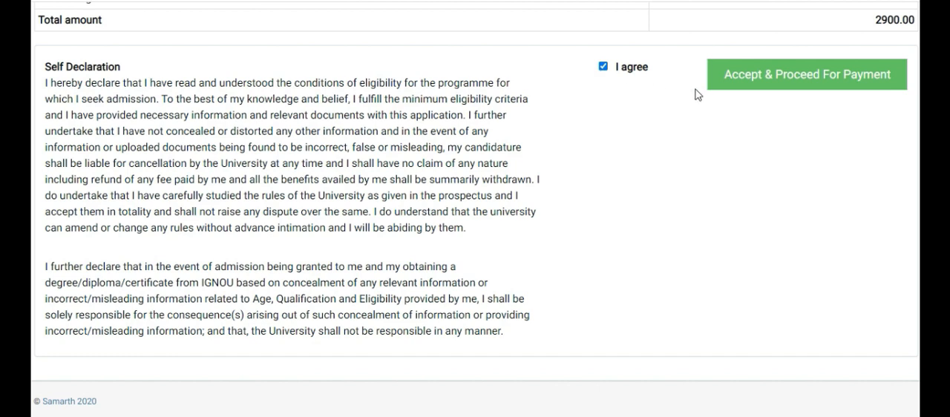
{"action": "left_click", "coordinate": [782, 79]}
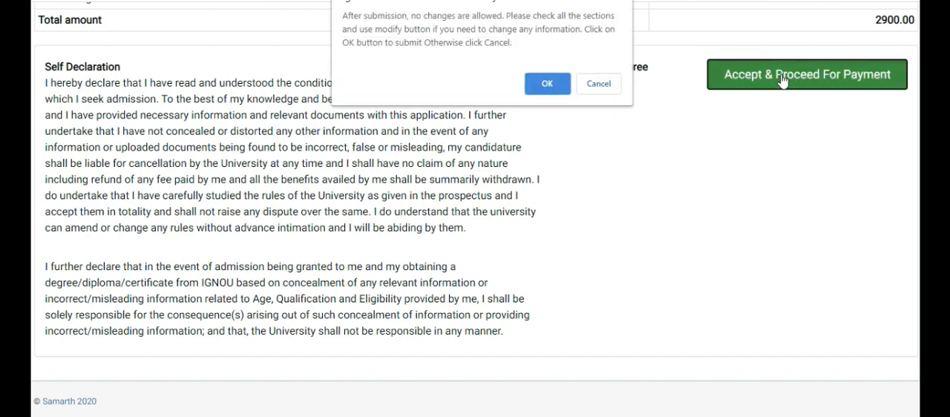
{"action": "left_click", "coordinate": [547, 84]}
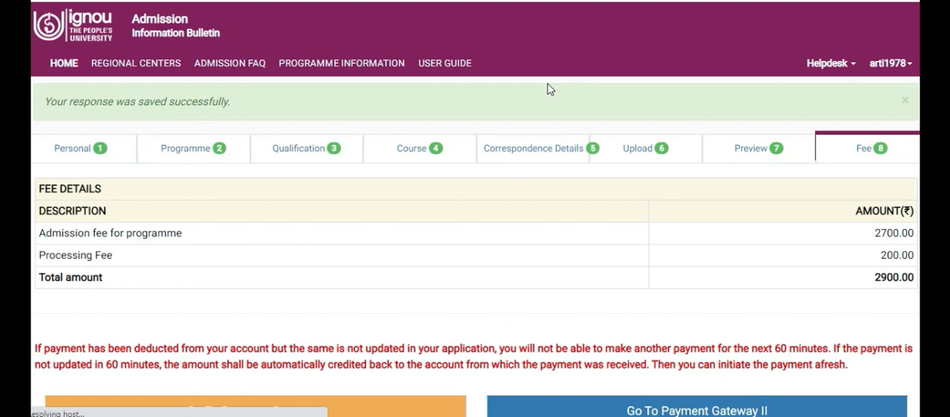
Check the fee details and open Payment Gateway I to pay the admission fee
{"action": "scroll", "coordinate": [497, 218], "scroll_direction": "down", "scroll_amount": 1}
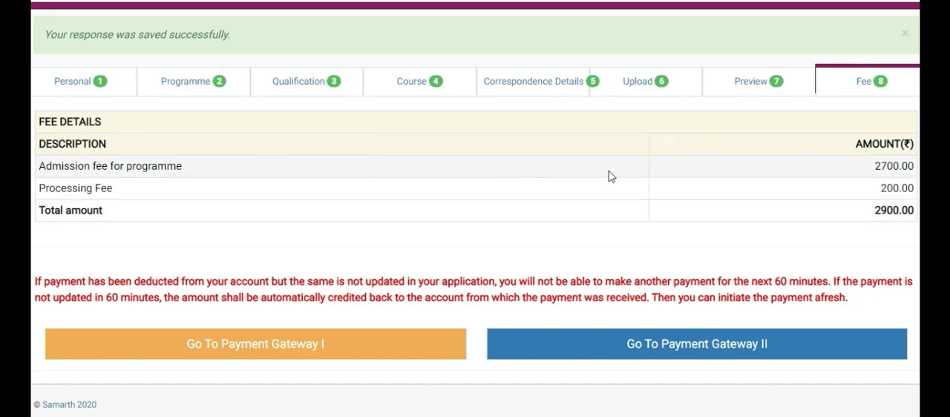
{"action": "scroll", "coordinate": [609, 175], "scroll_direction": "down", "scroll_amount": 1}
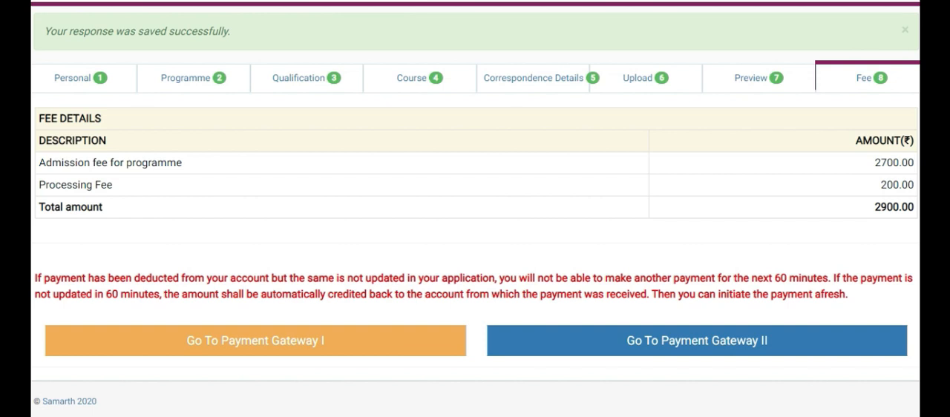
{"action": "left_click", "coordinate": [226, 344]}
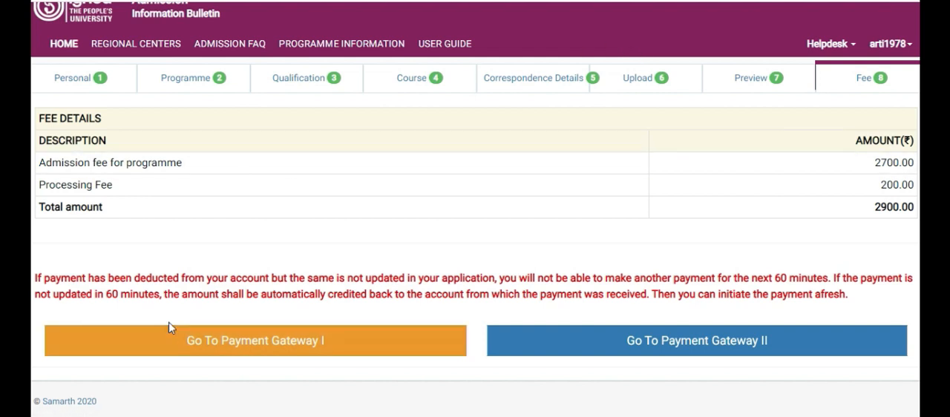
{"action": "scroll", "coordinate": [324, 218], "scroll_direction": "up", "scroll_amount": 1}
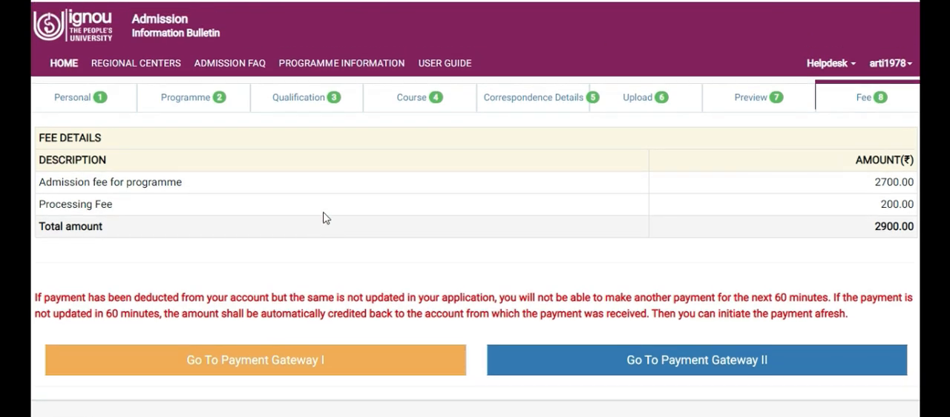
{"action": "scroll", "coordinate": [324, 217], "scroll_direction": "down", "scroll_amount": 1}
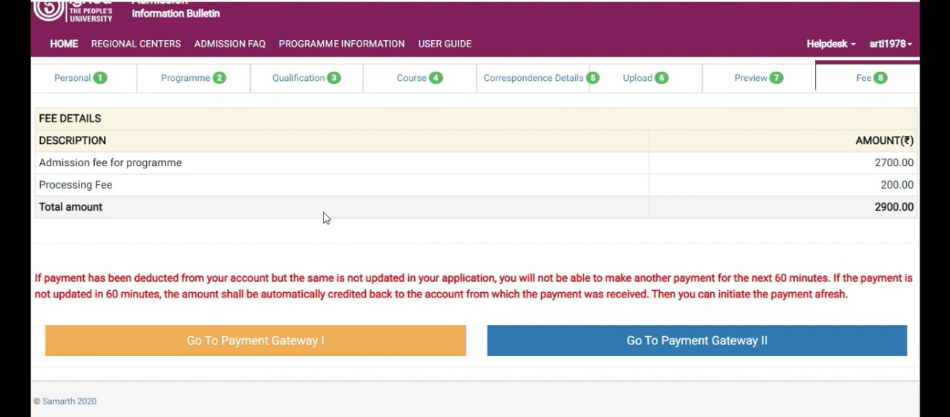
{"action": "left_click", "coordinate": [227, 343]}
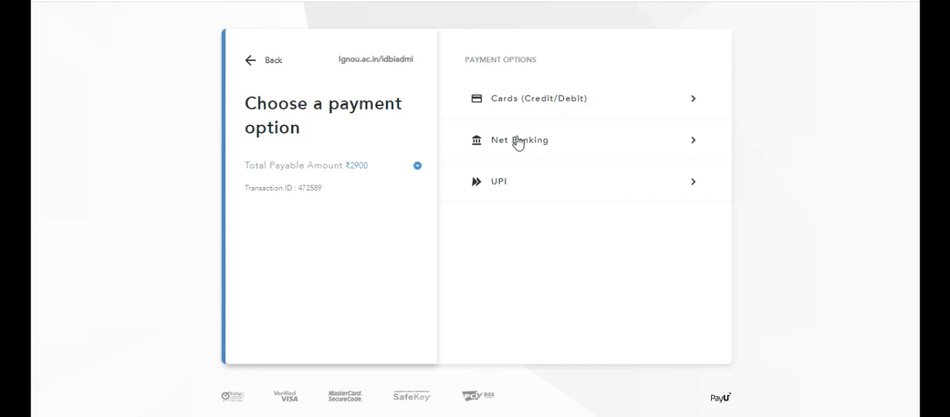
View the UPI options and the Net Banking bank list, and return to the list of payment options
{"action": "left_click", "coordinate": [517, 182]}
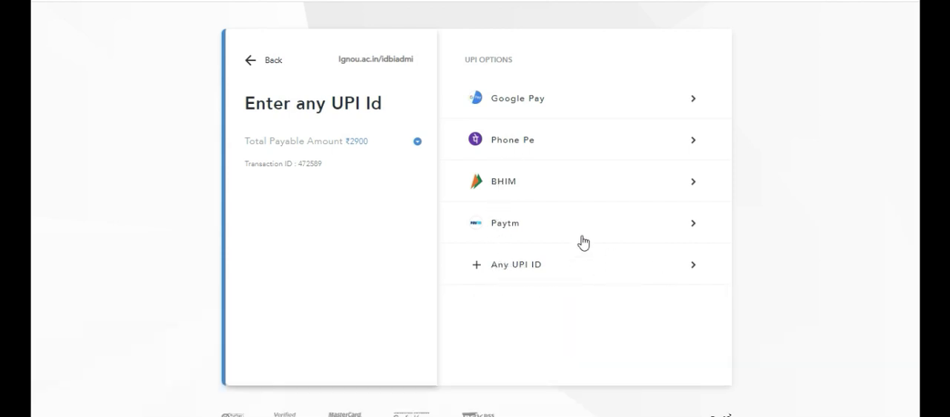
{"action": "left_click", "coordinate": [249, 62]}
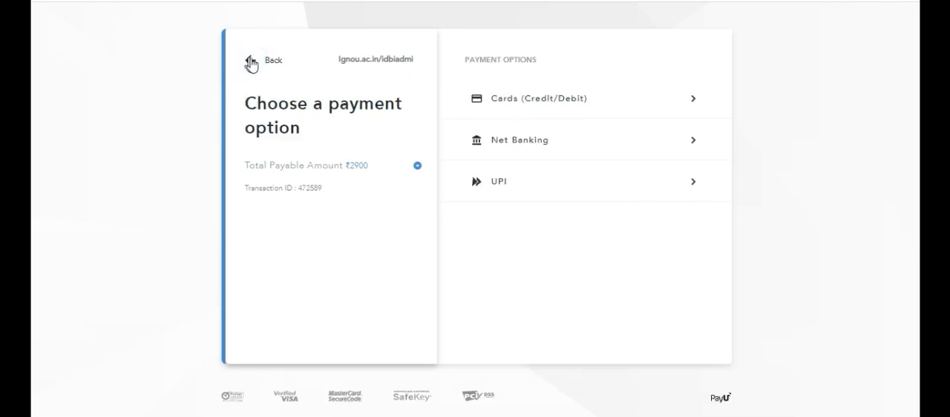
{"action": "left_click", "coordinate": [570, 139]}
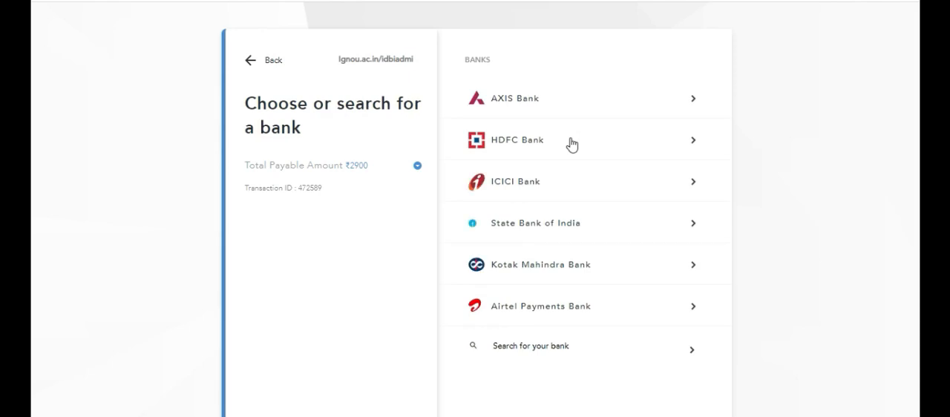
{"action": "left_click", "coordinate": [250, 62]}
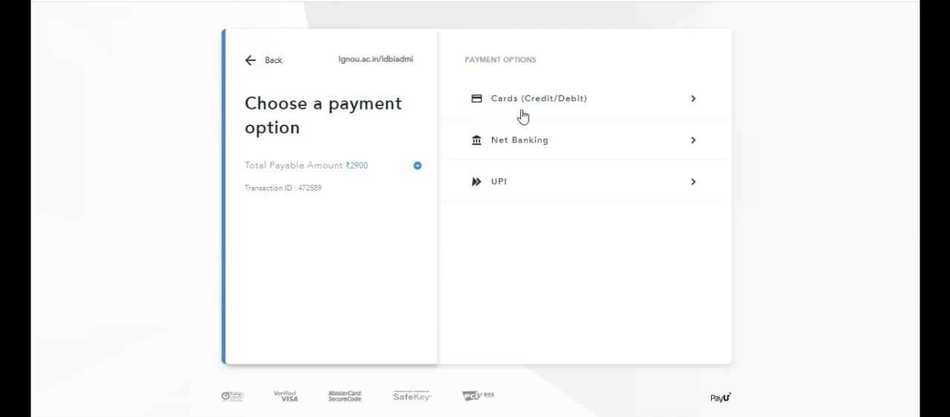
View the fields required for a credit or debit card payment and return to the payment options
{"action": "left_click", "coordinate": [547, 102]}
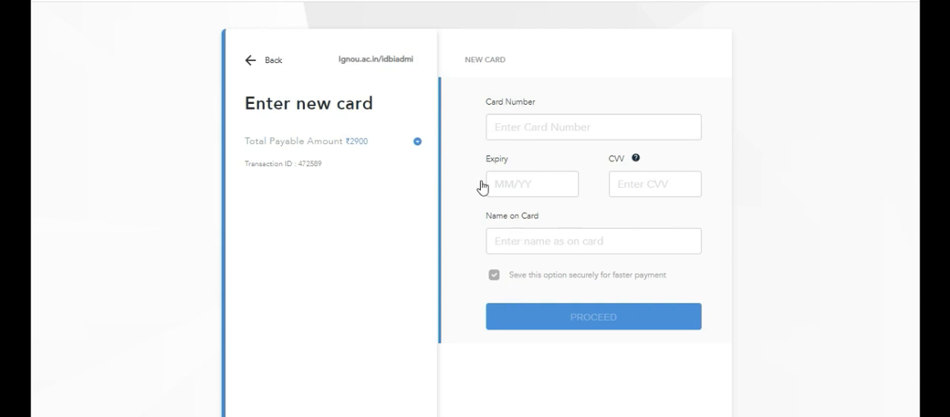
{"action": "left_click", "coordinate": [249, 63]}
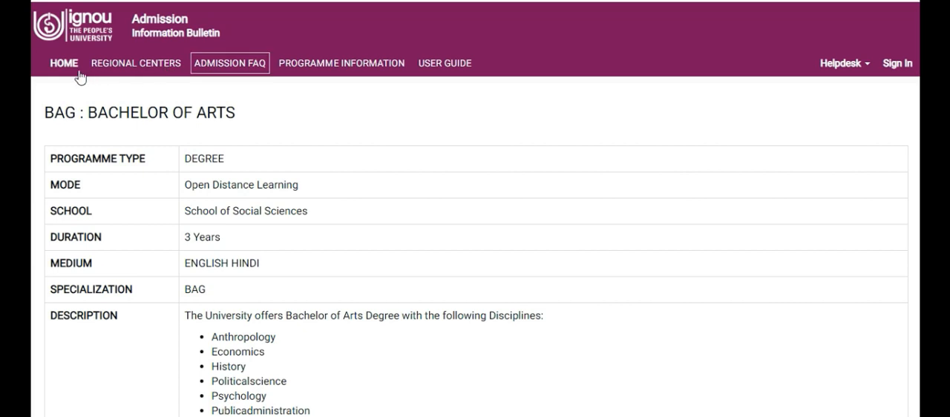
Check the application's status and control number on the admission home page, and view the list of submitted applications
{"action": "left_click", "coordinate": [67, 69]}
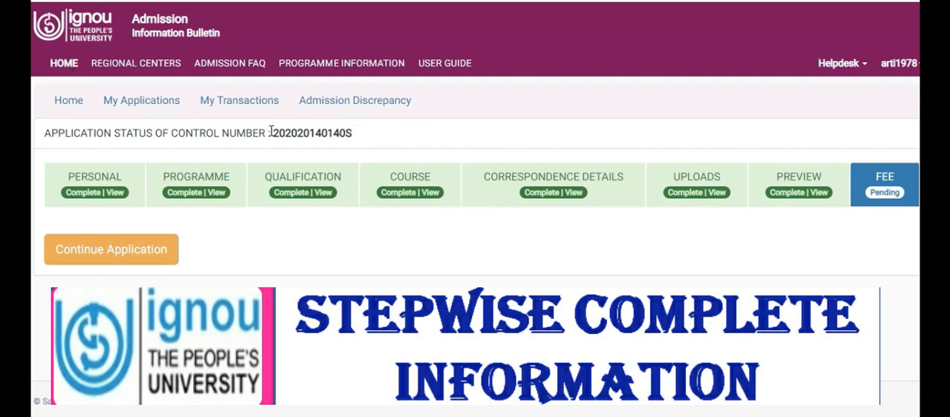
{"action": "left_click_drag", "start_coordinate": [274, 133], "coordinate": [366, 139]}
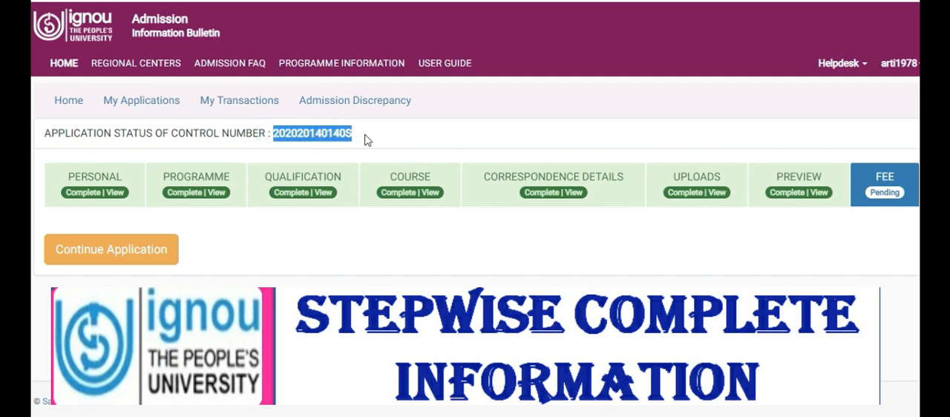
{"action": "left_click", "coordinate": [460, 143]}
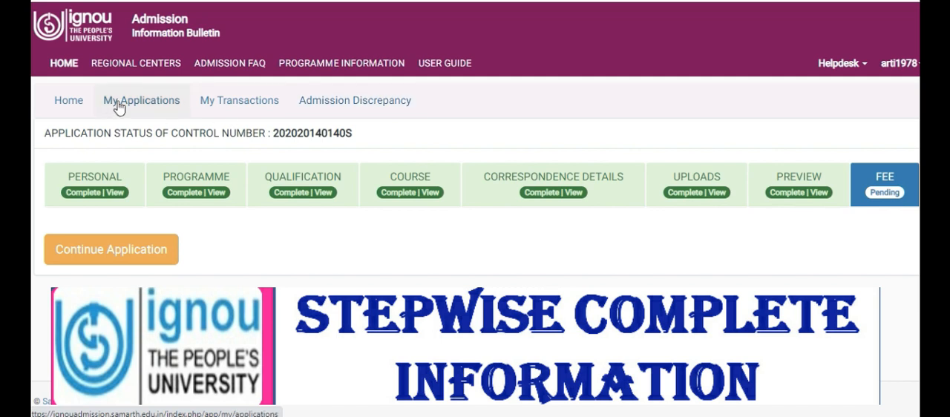
{"action": "left_click", "coordinate": [66, 108]}
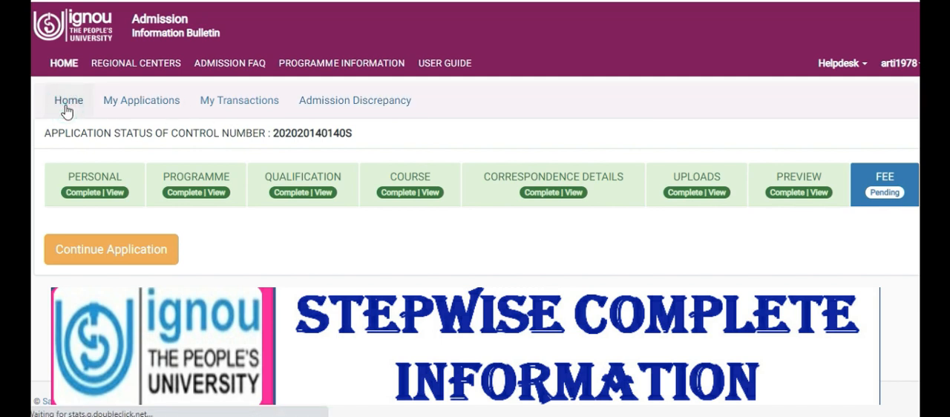
{"action": "left_click", "coordinate": [143, 109]}
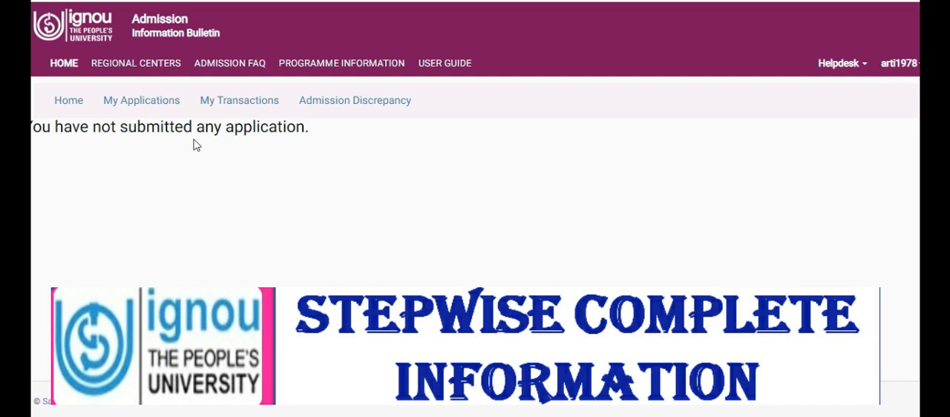
Open the transactions list and check the payment status of the Payment Gateway I transaction initiated on Jul 19, 2020 at 4:32:30 PM
{"action": "left_click", "coordinate": [236, 104]}
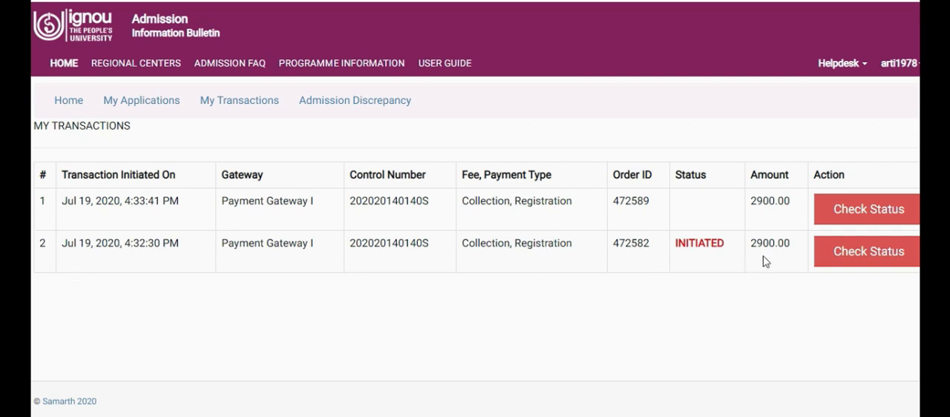
{"action": "left_click", "coordinate": [846, 248]}
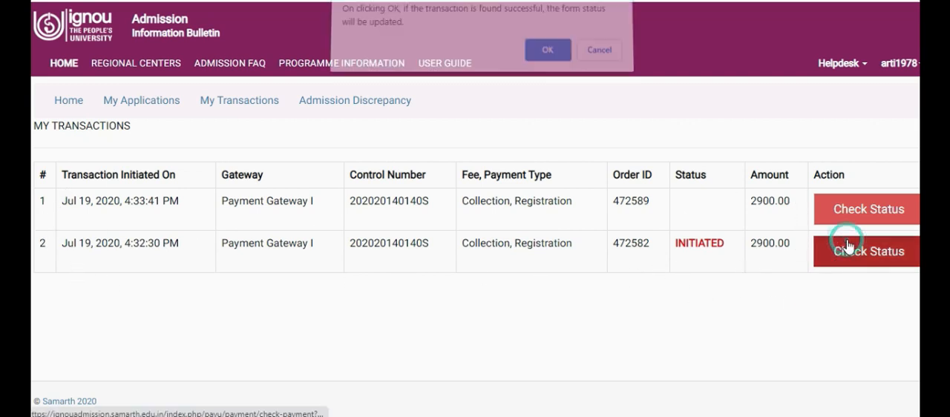
{"action": "left_click", "coordinate": [549, 56]}
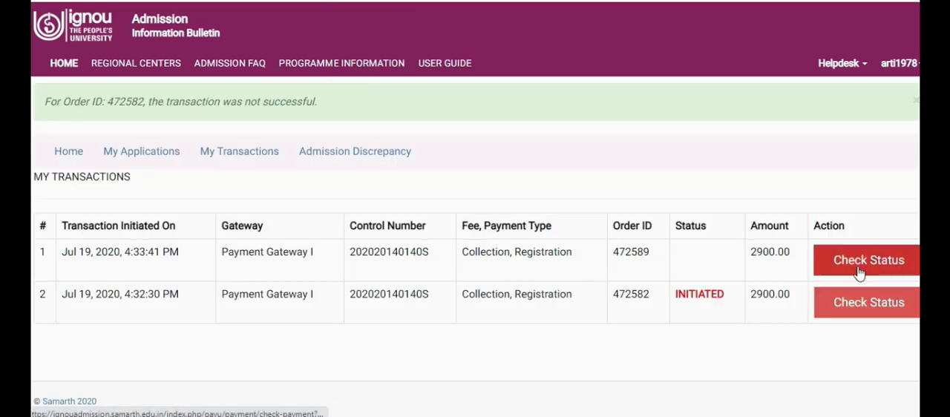
{"action": "left_click", "coordinate": [850, 298]}
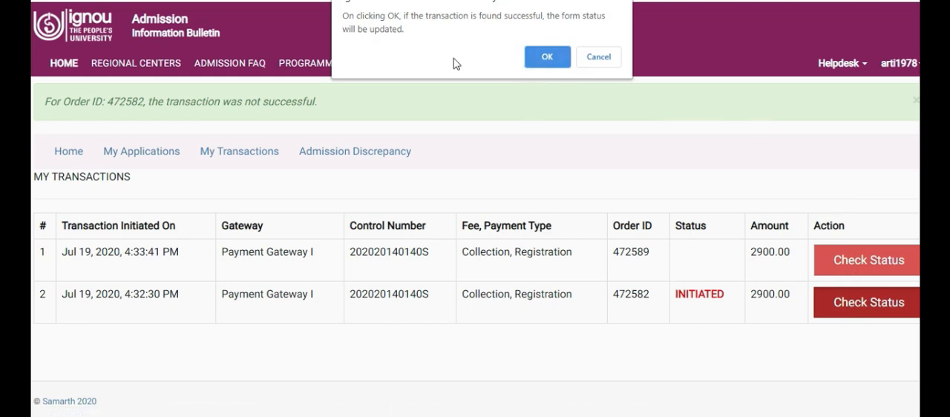
{"action": "left_click", "coordinate": [545, 55]}
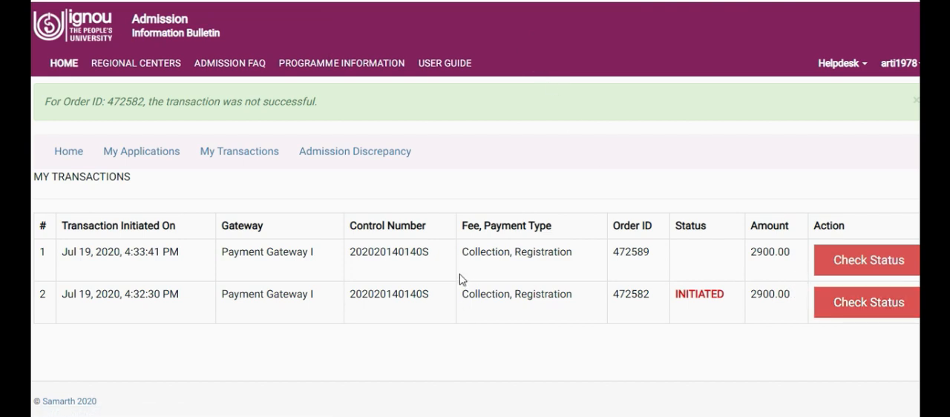
Check the application for admission discrepancies and return to the application status page
{"action": "left_click", "coordinate": [343, 158]}
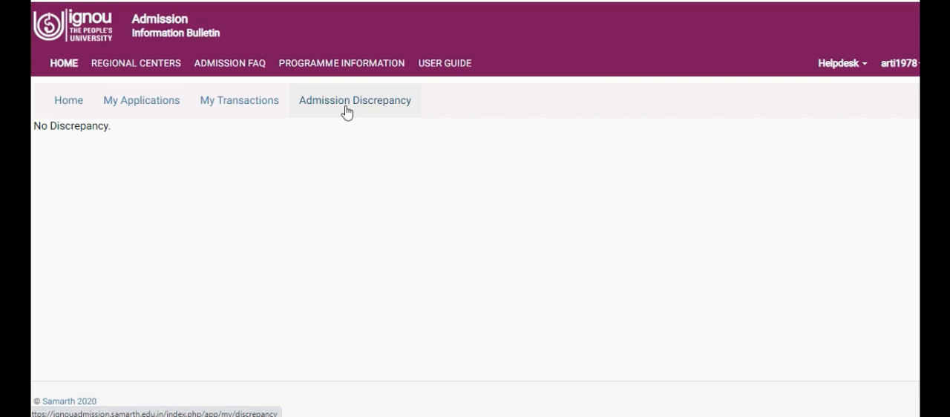
{"action": "left_click", "coordinate": [64, 109]}
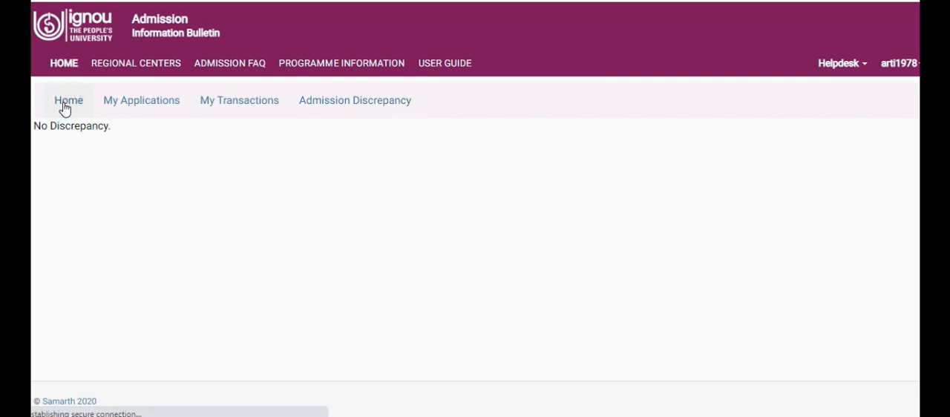